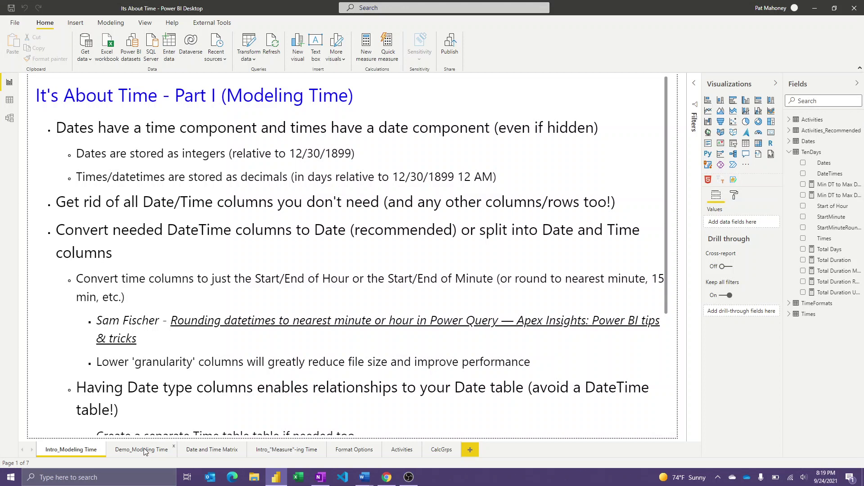
View the Demo_Modeling Time page, then return to Intro_Modeling Time and read its notes through to the end.
{"action": "left_click", "coordinate": [146, 450]}
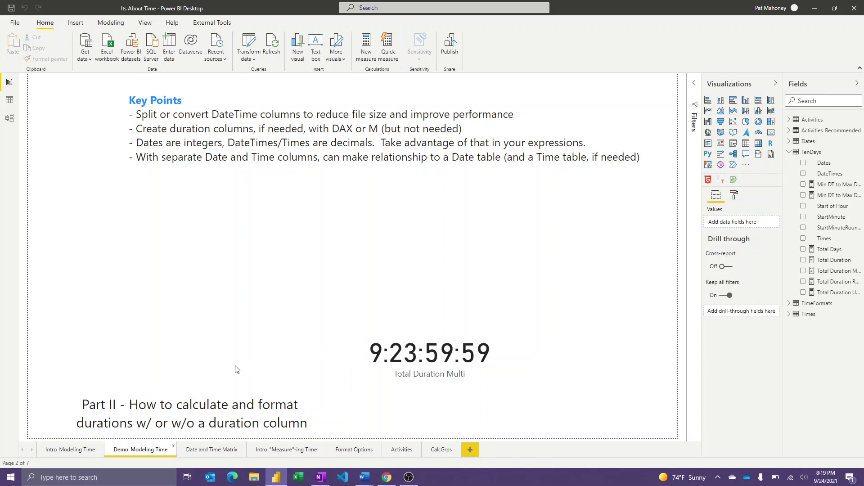
{"action": "left_click", "coordinate": [70, 450]}
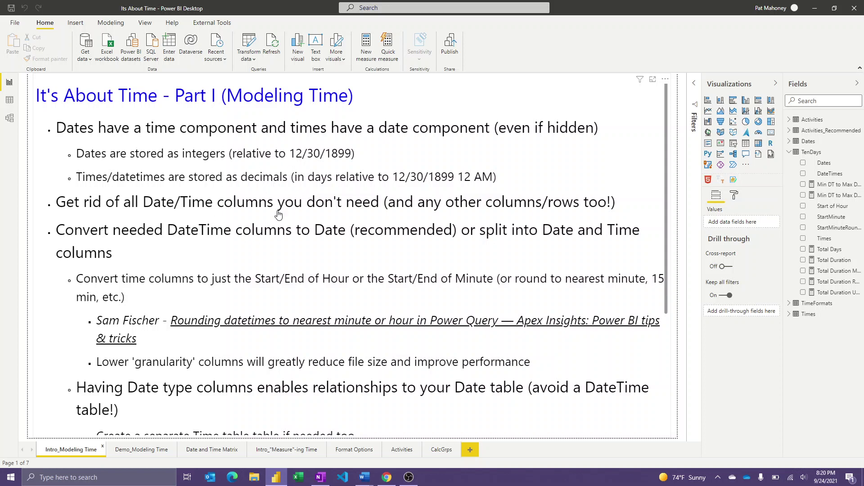
{"action": "scroll", "coordinate": [277, 214], "scroll_direction": "down", "scroll_amount": 1}
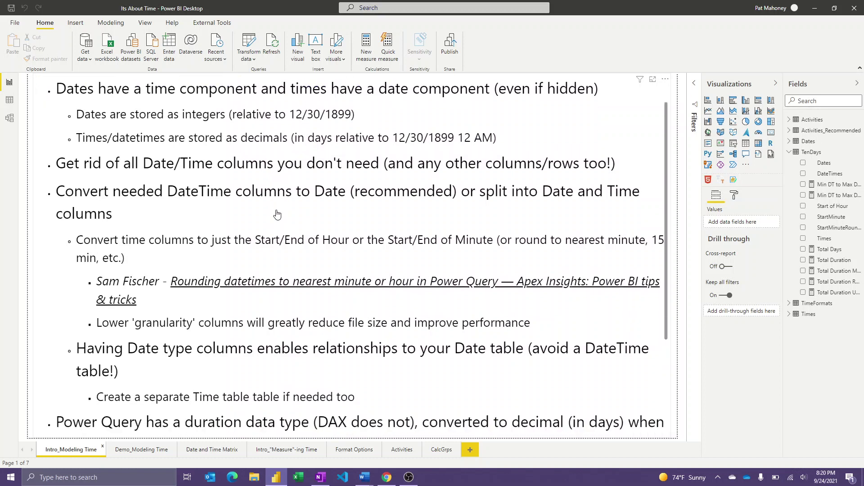
{"action": "scroll", "coordinate": [272, 203], "scroll_direction": "down", "scroll_amount": 1}
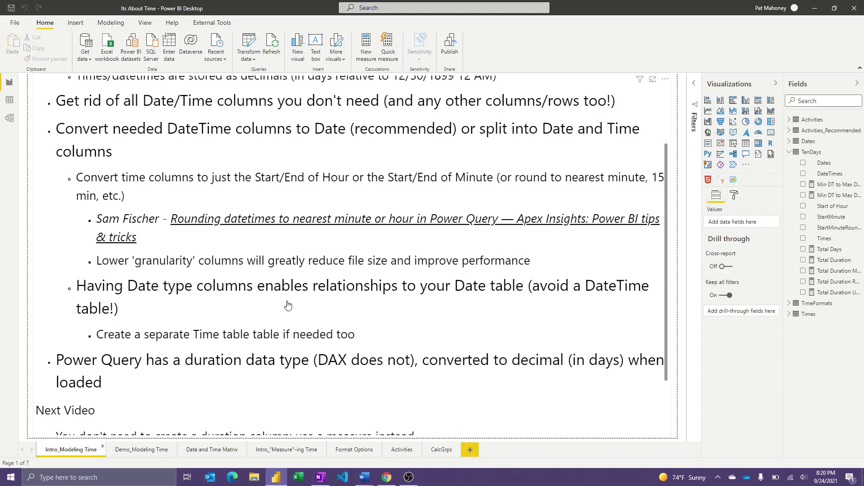
{"action": "scroll", "coordinate": [288, 306], "scroll_direction": "down", "scroll_amount": 3}
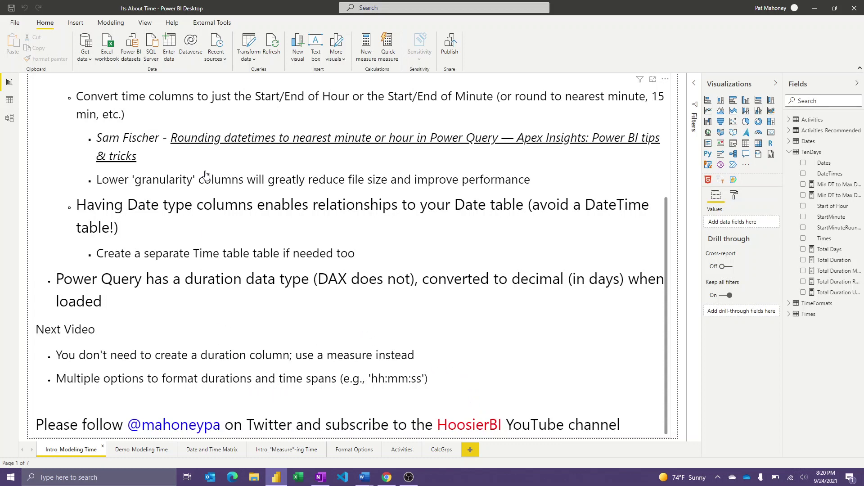
Open the Power Query Editor with enlarged text and review the Demo query's applied steps from Source through Changed Type1.
{"action": "left_click", "coordinate": [249, 43]}
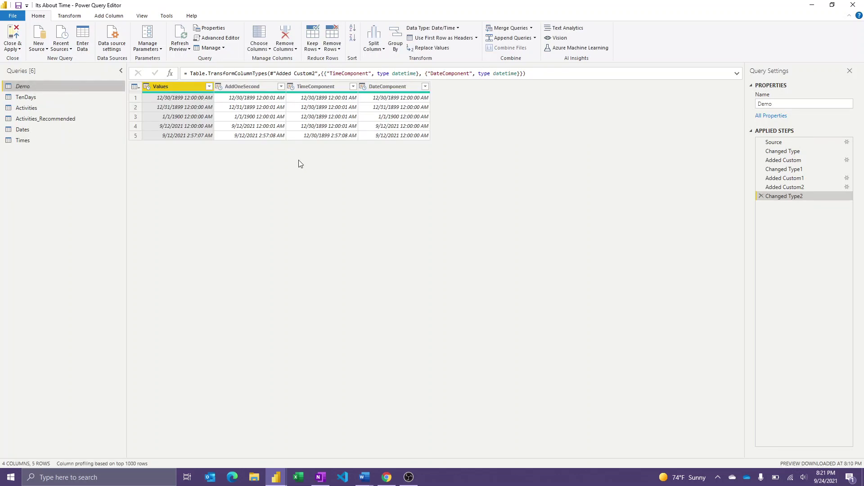
{"action": "key", "text": "ctrl+plus"}
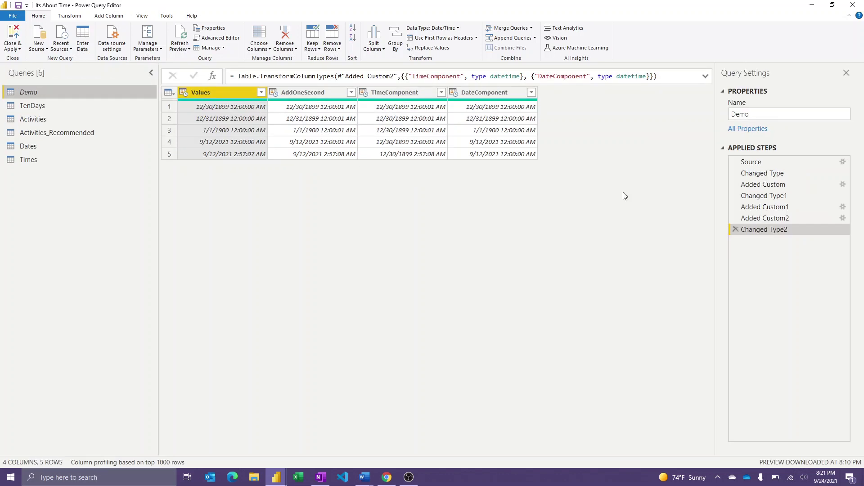
{"action": "left_click", "coordinate": [782, 163]}
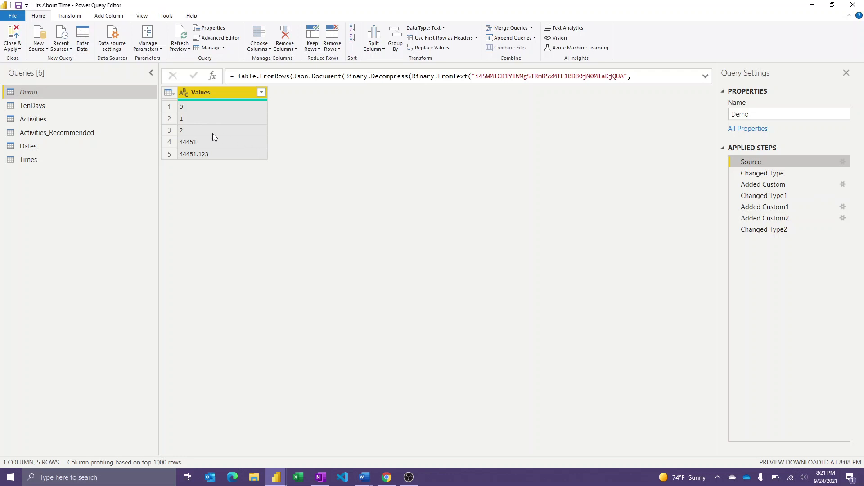
{"action": "left_click", "coordinate": [765, 174]}
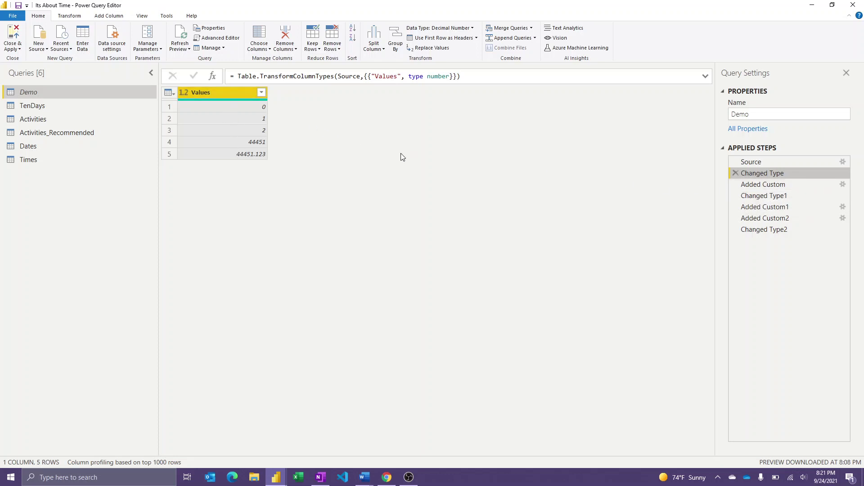
{"action": "left_click", "coordinate": [771, 187]}
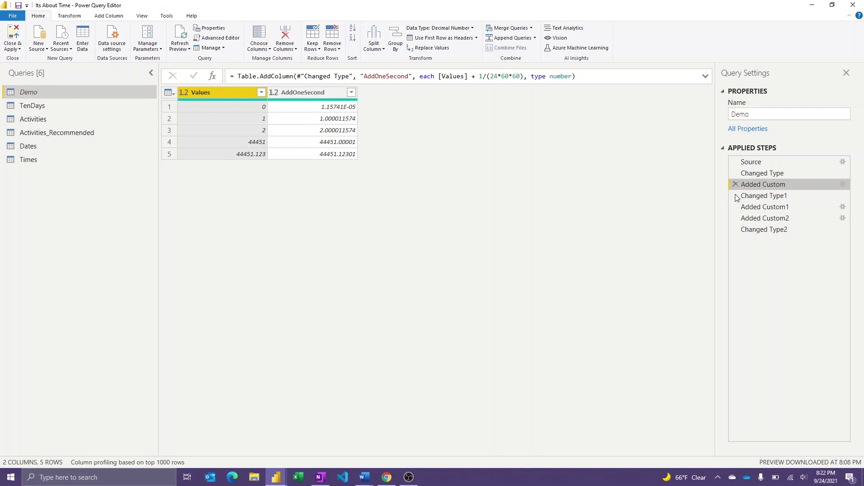
{"action": "left_click", "coordinate": [767, 198]}
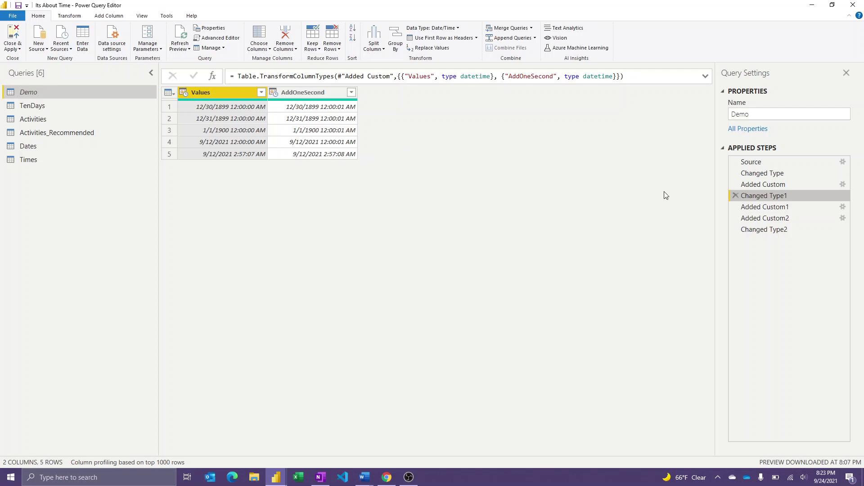
Review the Demo query steps that add the TimeComponent and DateComponent columns and convert both to datetime.
{"action": "left_click", "coordinate": [764, 209]}
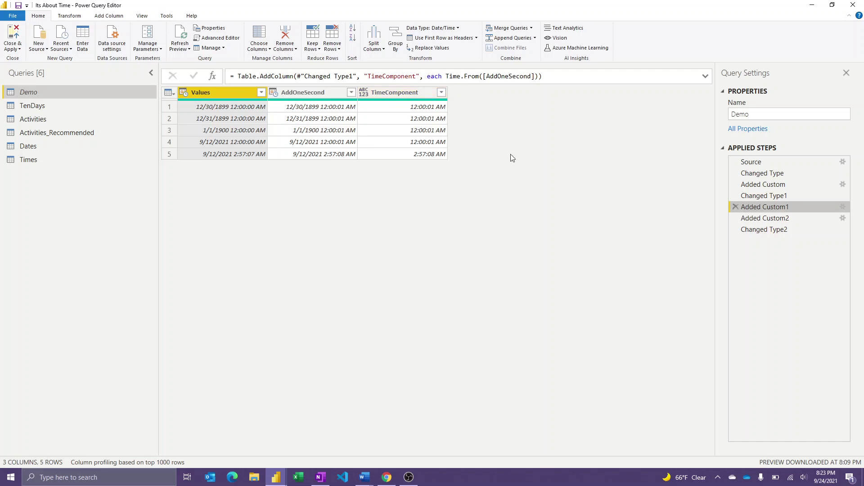
{"action": "left_click", "coordinate": [768, 219]}
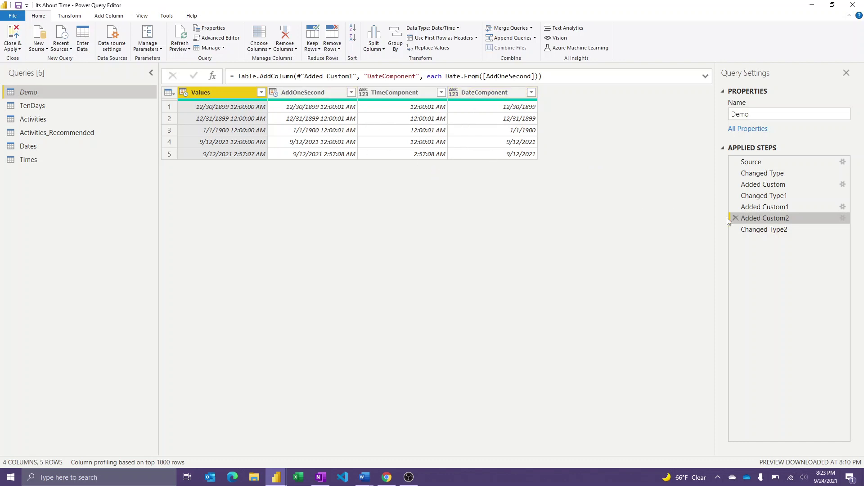
{"action": "left_click", "coordinate": [769, 230]}
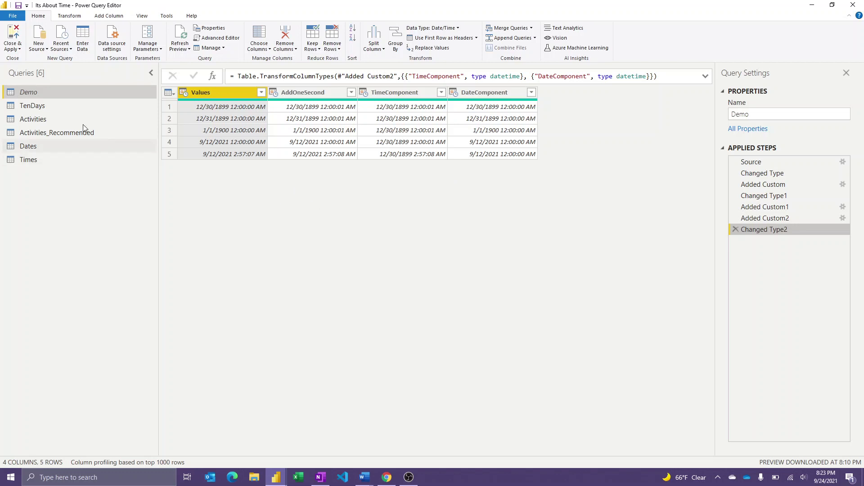
Open the TenDays query at its Source step and examine the row-count expression 10*24*60*60 in the List.DateTimes formula.
{"action": "left_click", "coordinate": [50, 106]}
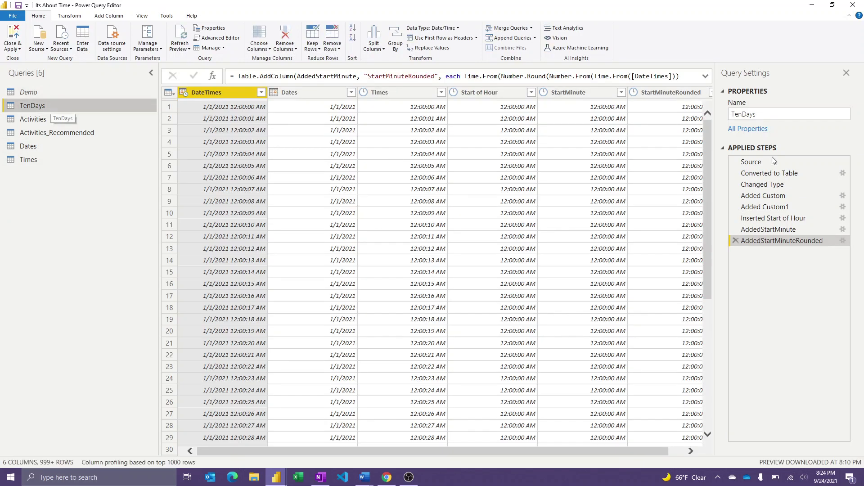
{"action": "left_click", "coordinate": [786, 161]}
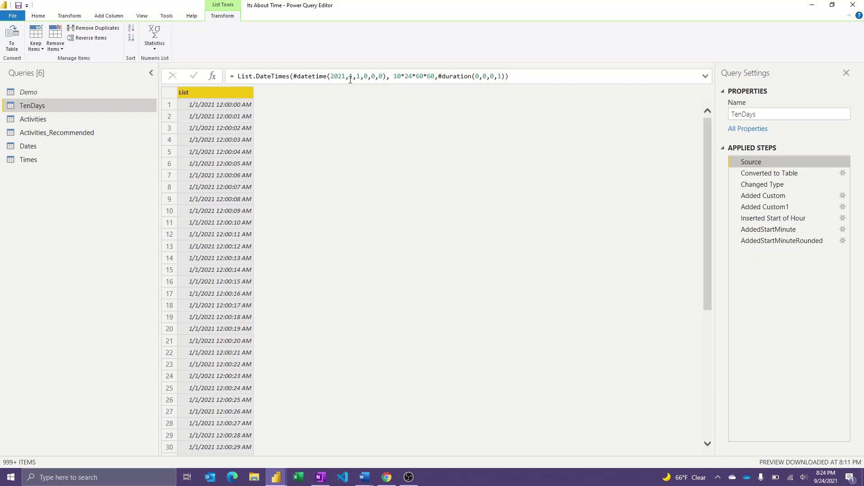
{"action": "left_click", "coordinate": [396, 77]}
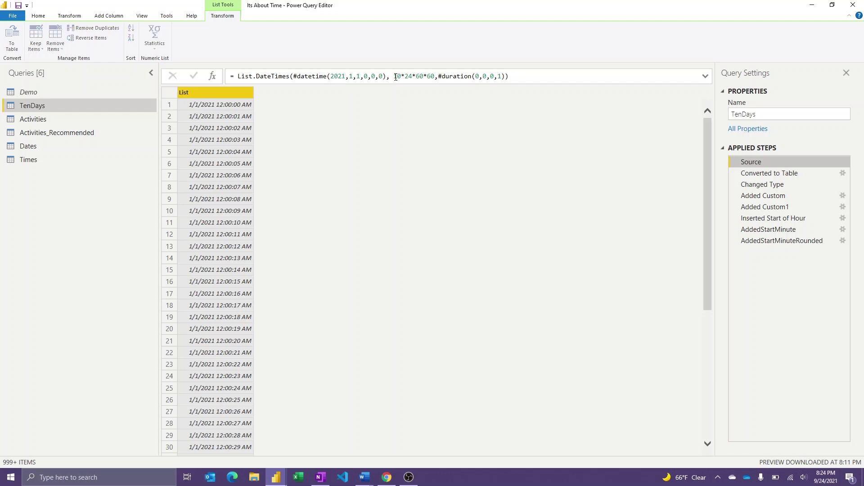
{"action": "left_click_drag", "start_coordinate": [396, 76], "coordinate": [436, 76]}
{"action": "left_click", "coordinate": [435, 77]}
{"action": "right_click", "coordinate": [434, 76]}
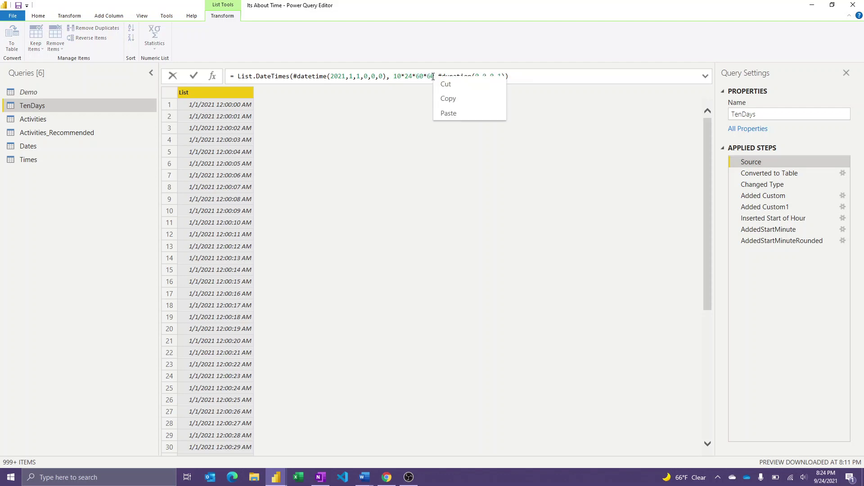
{"action": "left_click", "coordinate": [410, 76]}
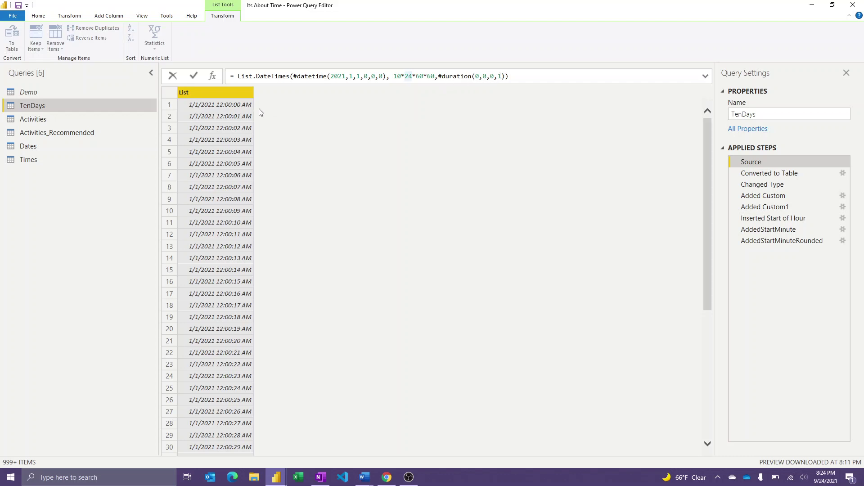
Review the TenDays steps from Changed Type to Inserted Start of Hour, including the data type choices for the DateTimes column.
{"action": "left_click", "coordinate": [781, 185]}
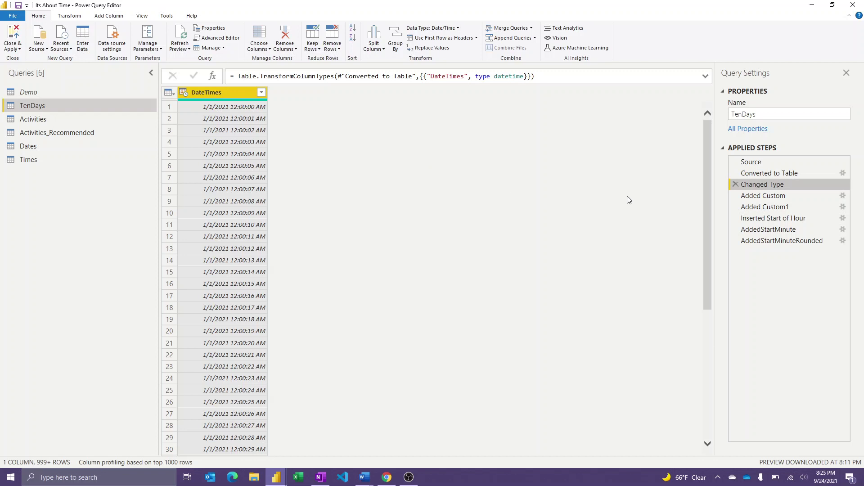
{"action": "left_click", "coordinate": [773, 200]}
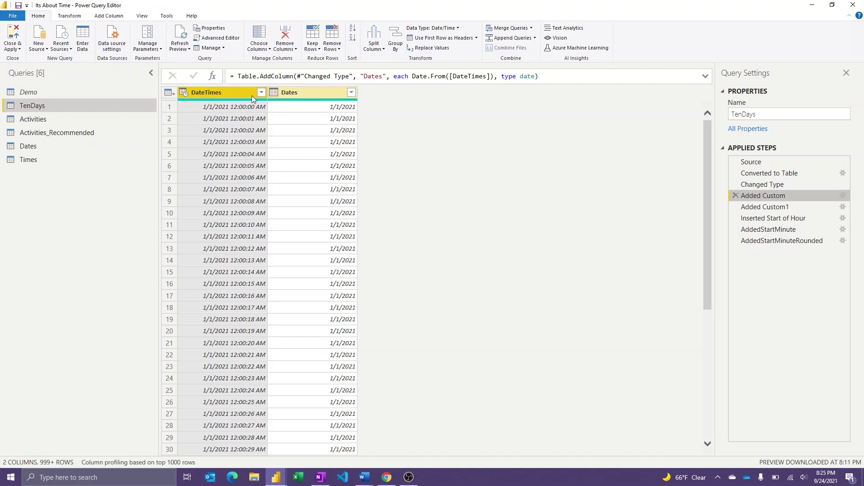
{"action": "left_click", "coordinate": [183, 92]}
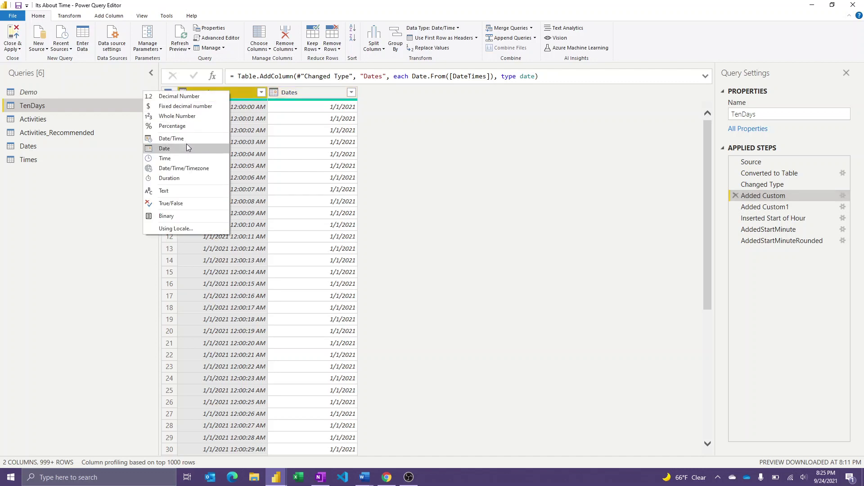
{"action": "left_click", "coordinate": [429, 144]}
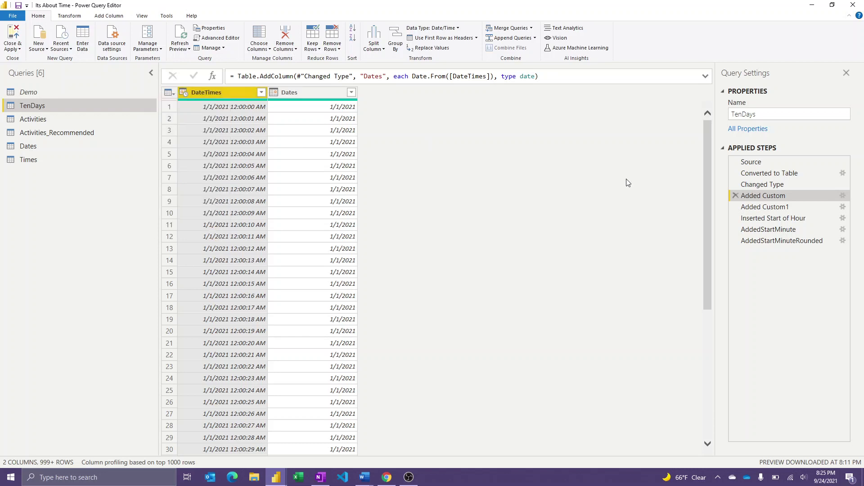
{"action": "left_click", "coordinate": [771, 210]}
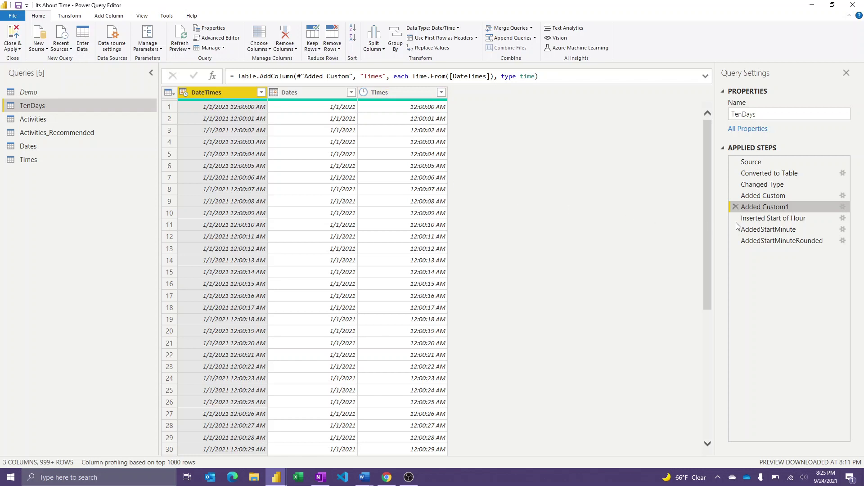
{"action": "left_click", "coordinate": [778, 222]}
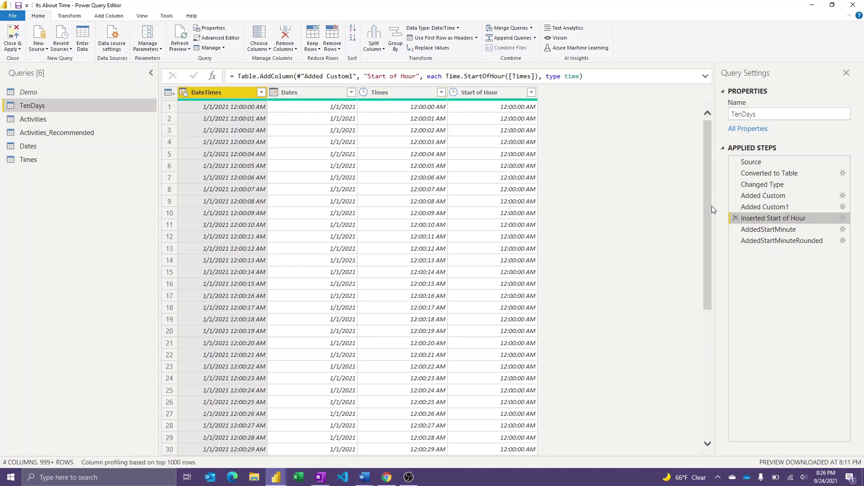
Examine the full formulas of the AddedStartMinute and AddedStartMinuteRounded steps in the TenDays query, leaving them unedited.
{"action": "left_click", "coordinate": [780, 230]}
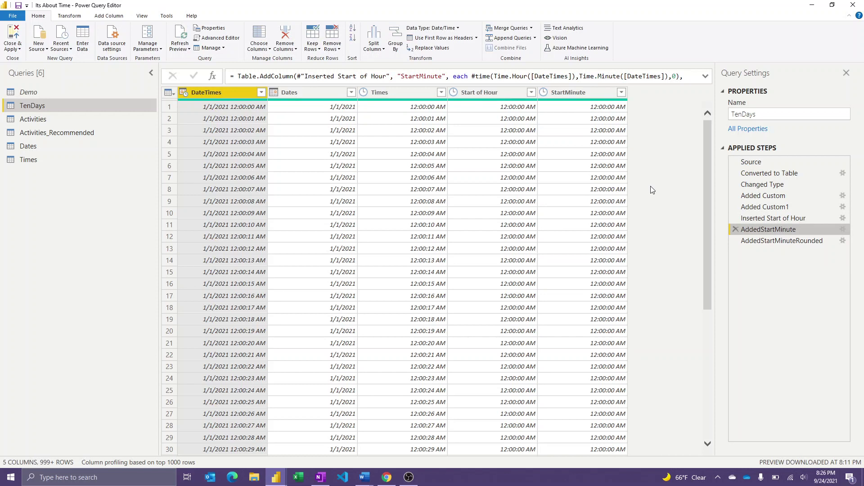
{"action": "left_click", "coordinate": [705, 76]}
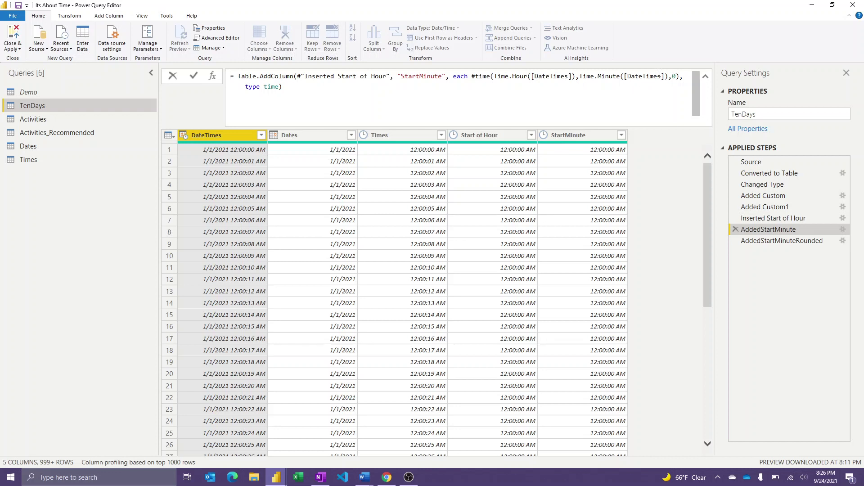
{"action": "left_click", "coordinate": [472, 76]}
{"action": "left_click_drag", "start_coordinate": [472, 76], "coordinate": [490, 75]}
{"action": "left_click", "coordinate": [534, 76]}
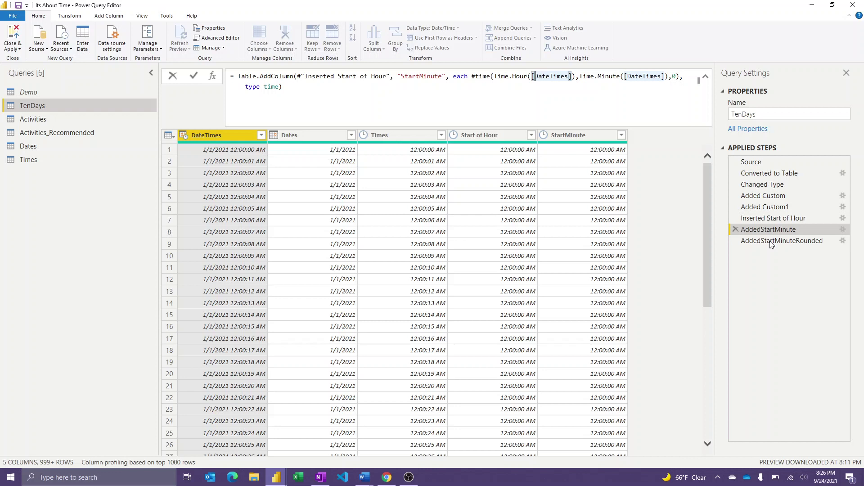
{"action": "key", "text": "Escape"}
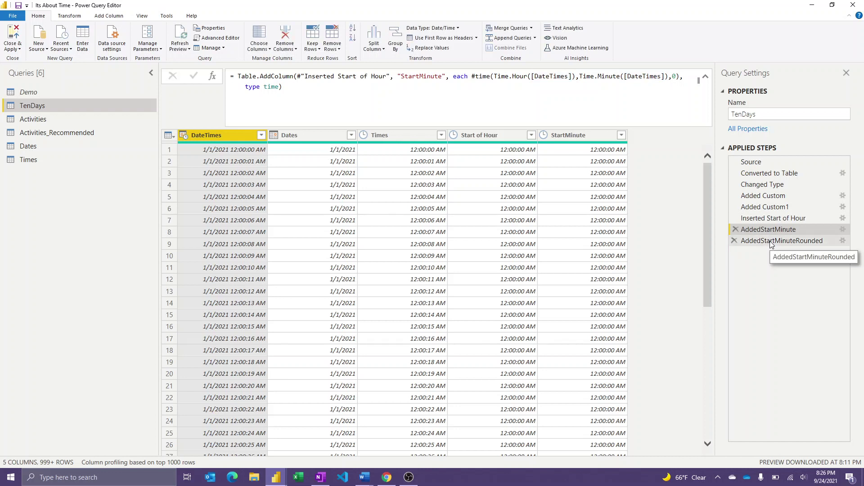
{"action": "left_click", "coordinate": [771, 242]}
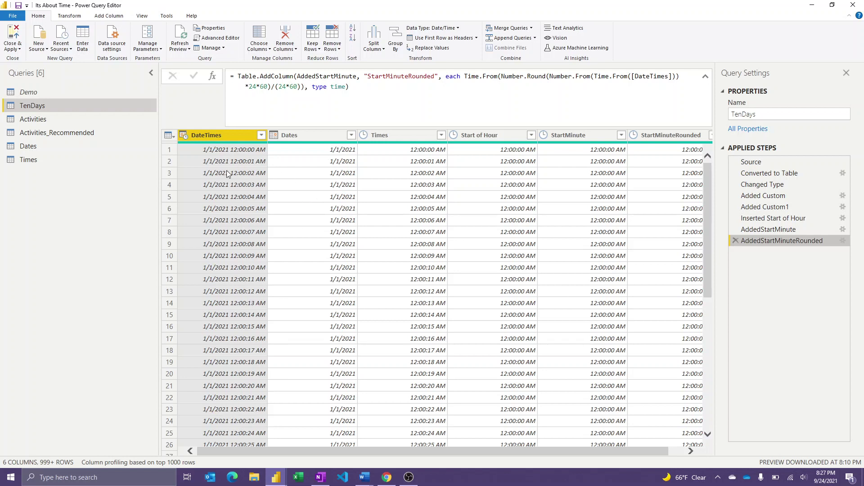
Open the Activities query and review its Source, Converted to Table, Changed Type and Changed Type2 steps.
{"action": "left_click", "coordinate": [66, 122]}
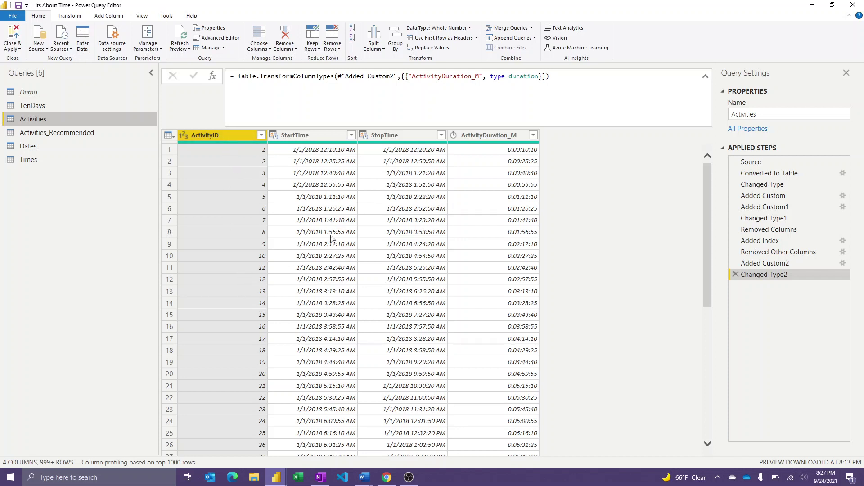
{"action": "left_click", "coordinate": [765, 163]}
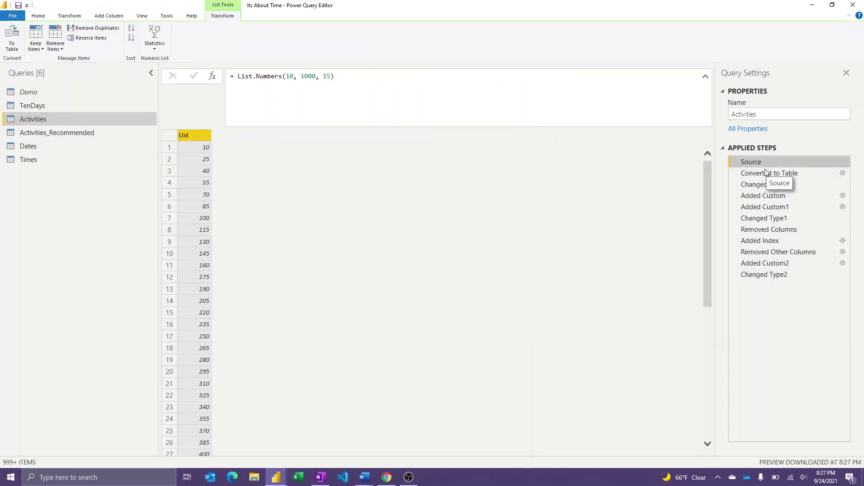
{"action": "left_click", "coordinate": [767, 180]}
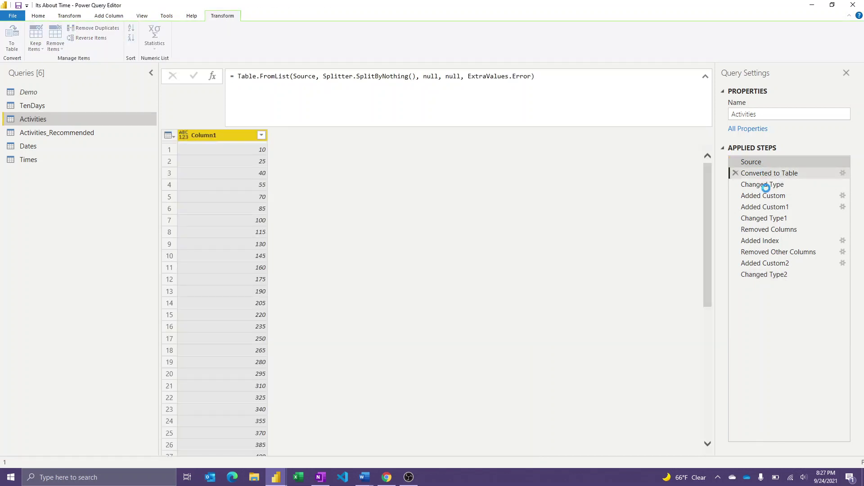
{"action": "left_click", "coordinate": [766, 186]}
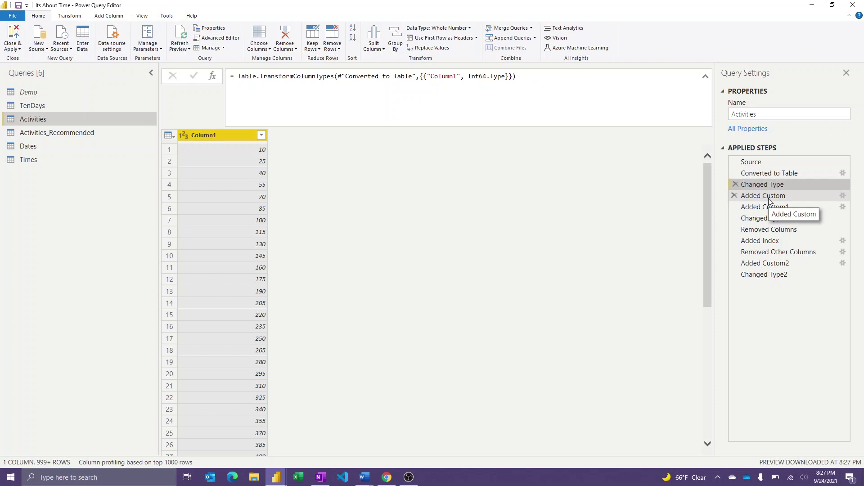
{"action": "left_click", "coordinate": [766, 274]}
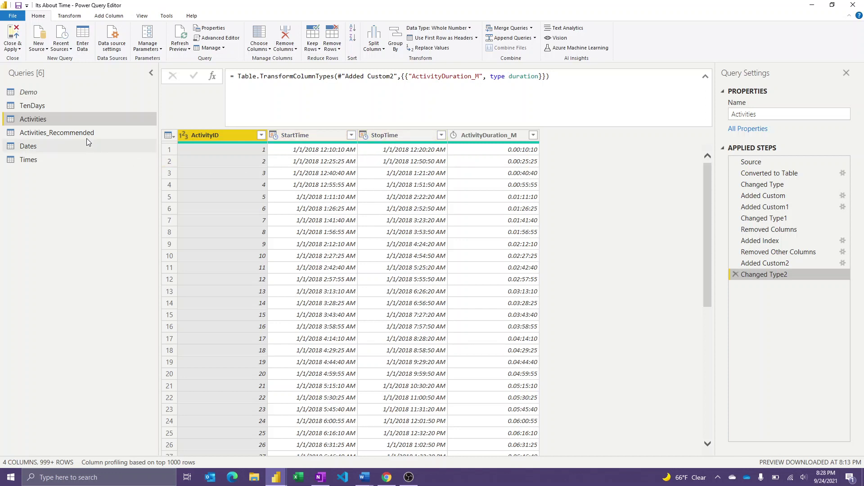
Open the Activities_Recommended query and review each applied step from Source to Changed Type1, including the StartTime and StopTime splits.
{"action": "left_click", "coordinate": [73, 133]}
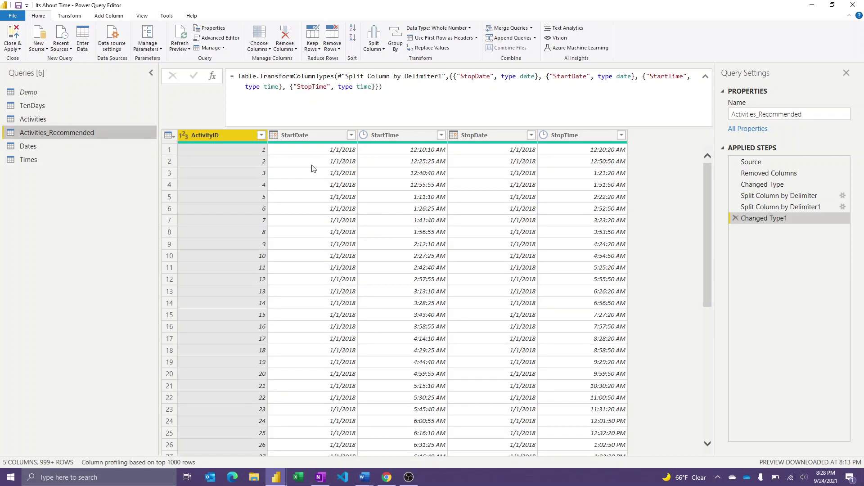
{"action": "left_click", "coordinate": [766, 165]}
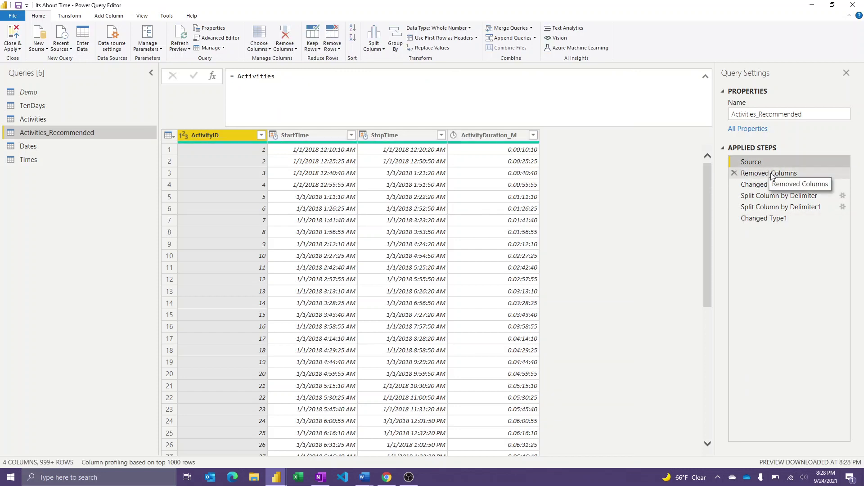
{"action": "left_click", "coordinate": [772, 175]}
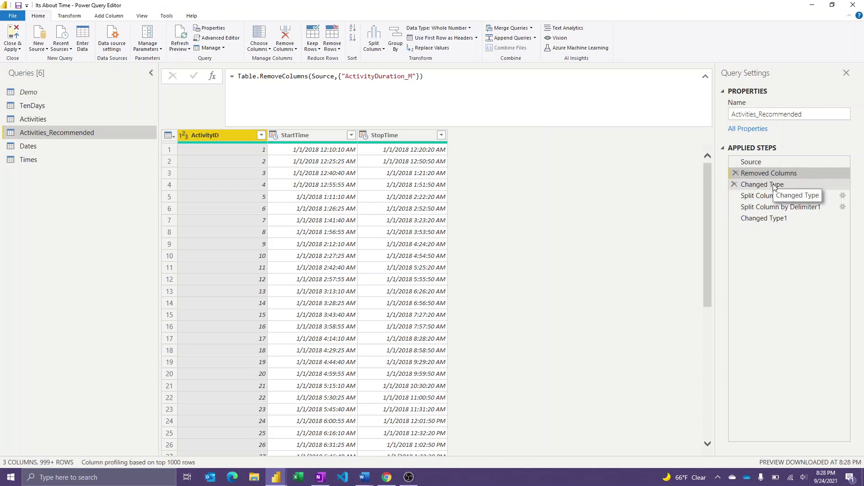
{"action": "left_click", "coordinate": [774, 186]}
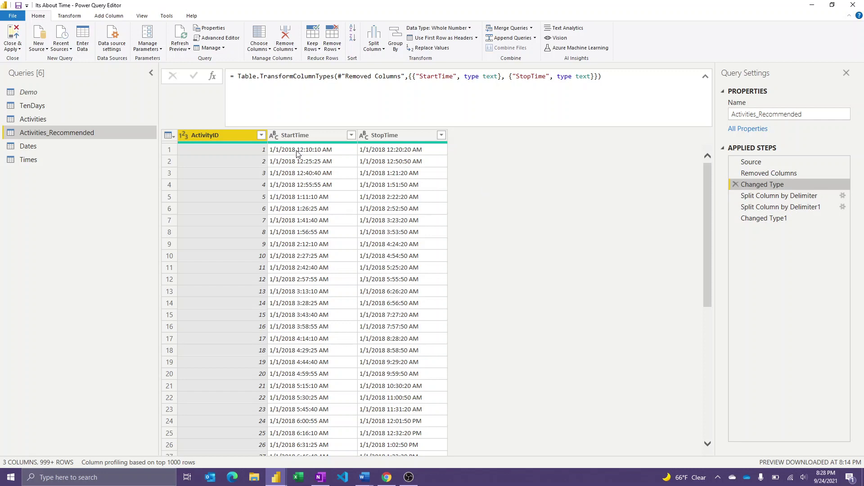
{"action": "left_click", "coordinate": [772, 197]}
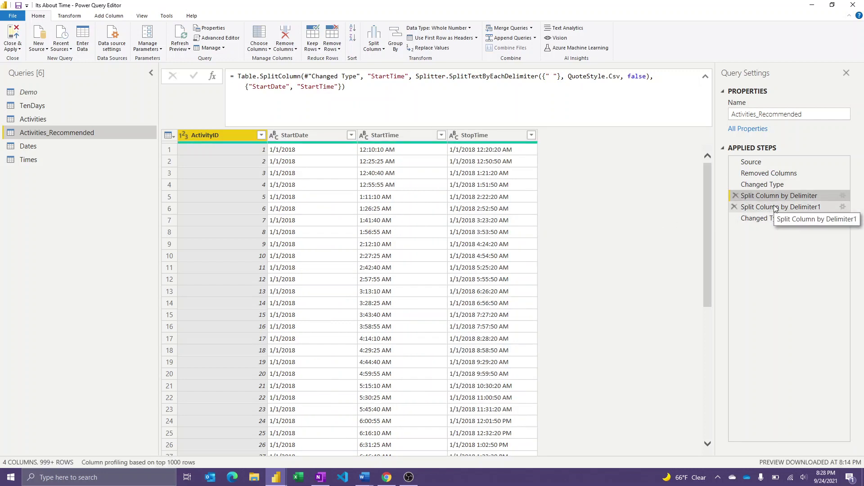
{"action": "left_click", "coordinate": [776, 208]}
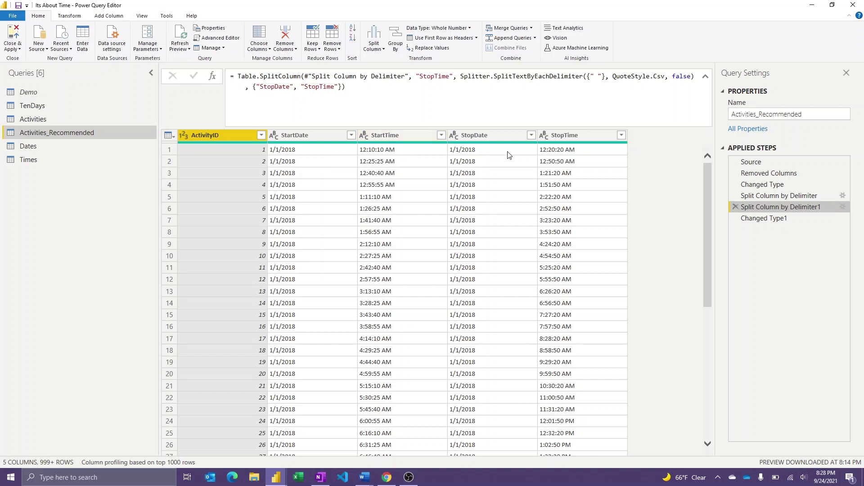
{"action": "left_click", "coordinate": [777, 217]}
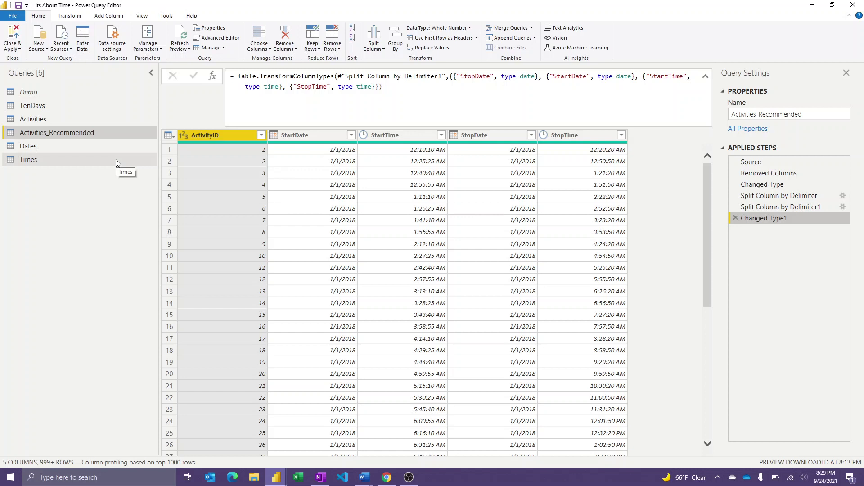
Open the Dates query and review the StartDate, EndDate and Inserted Month Name steps.
{"action": "left_click", "coordinate": [46, 146]}
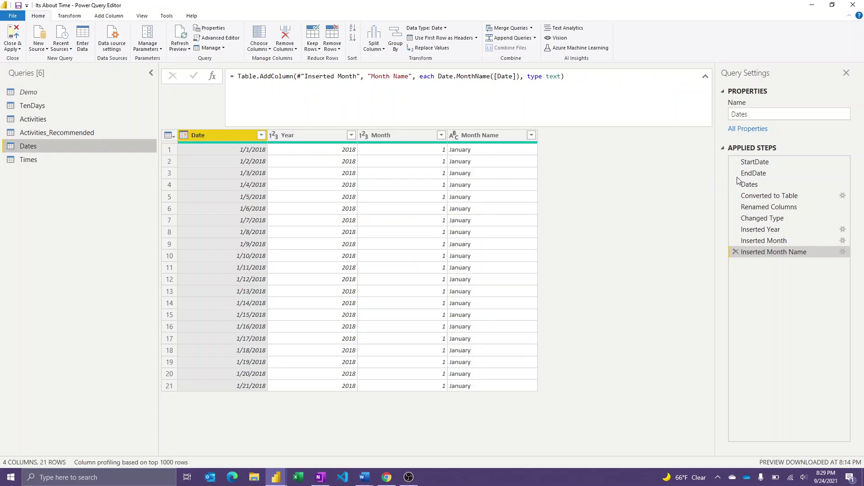
{"action": "left_click", "coordinate": [769, 163]}
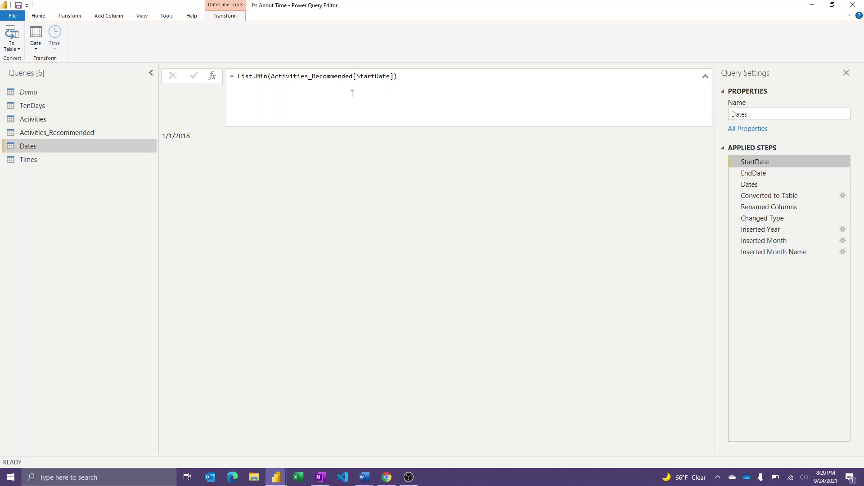
{"action": "left_click", "coordinate": [756, 174]}
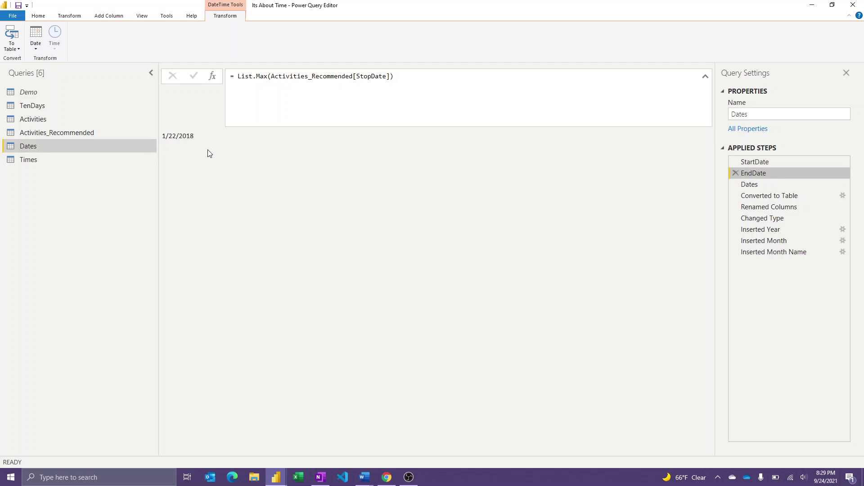
{"action": "left_click", "coordinate": [768, 253]}
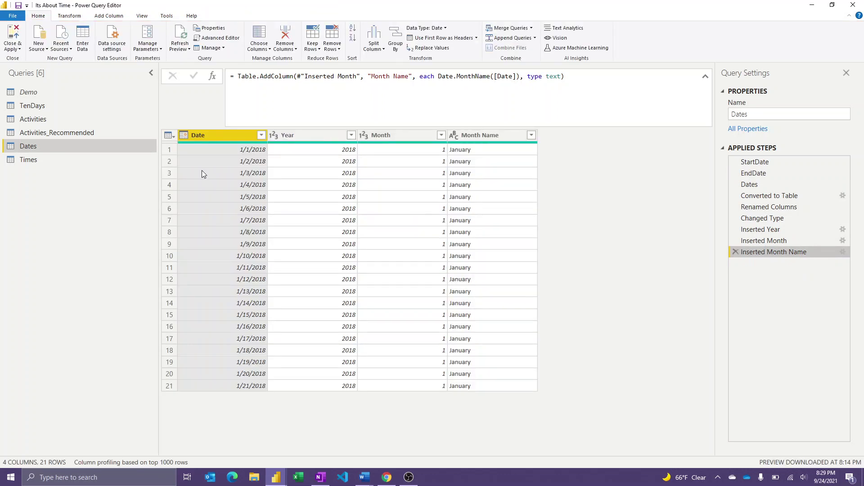
Open the Times query at its Source step and examine the duration argument of the List.Times formula.
{"action": "left_click", "coordinate": [45, 160]}
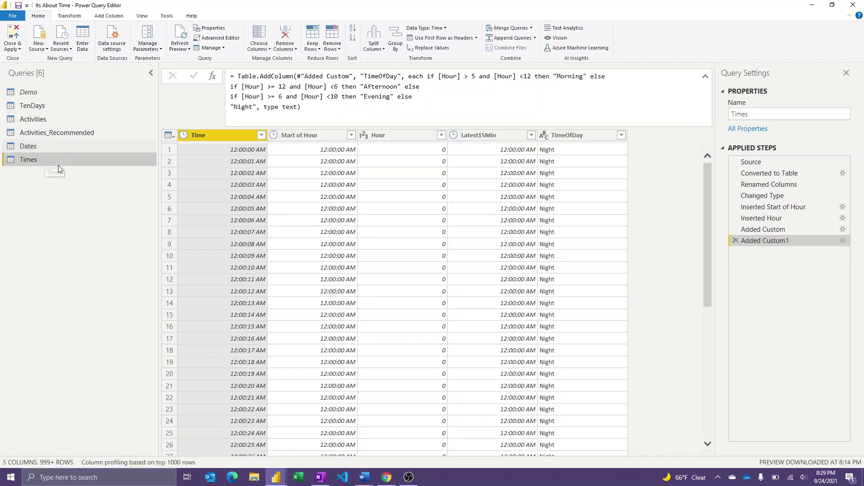
{"action": "left_click", "coordinate": [765, 160]}
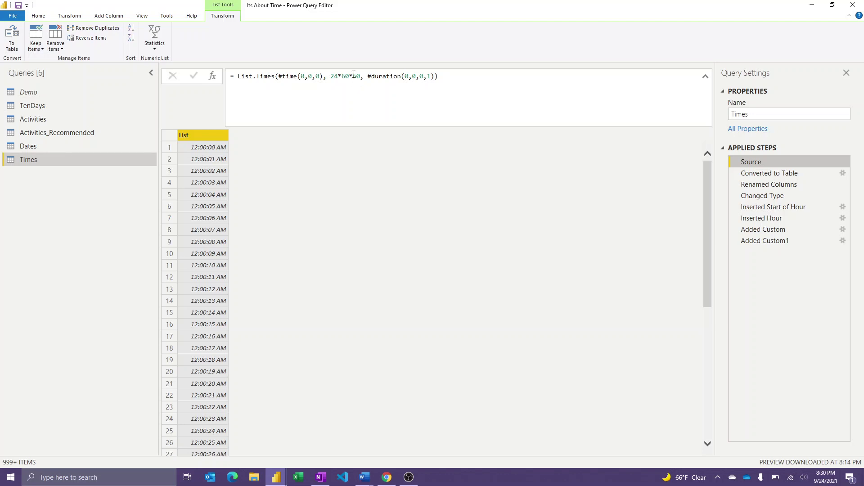
{"action": "double_click", "coordinate": [421, 76]}
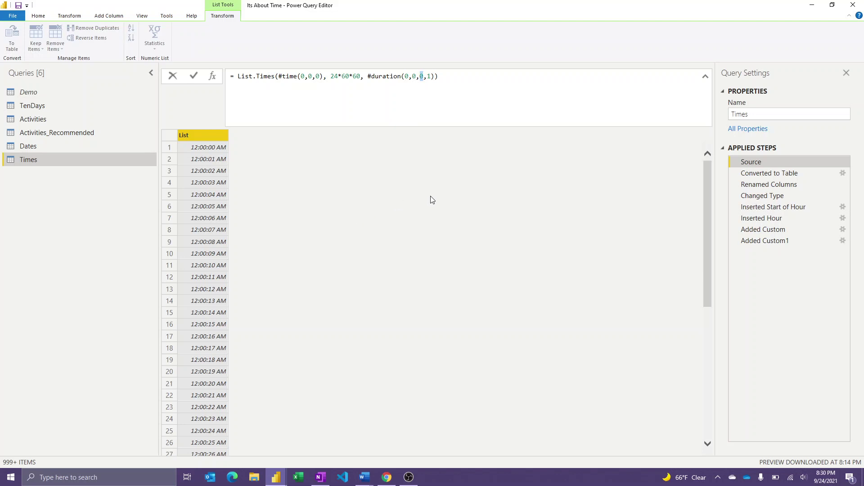
Review the Times query's steps from Renamed Columns to Added Custom1, including the Start of Hour, Hour and Latest15Min columns.
{"action": "left_click", "coordinate": [775, 184]}
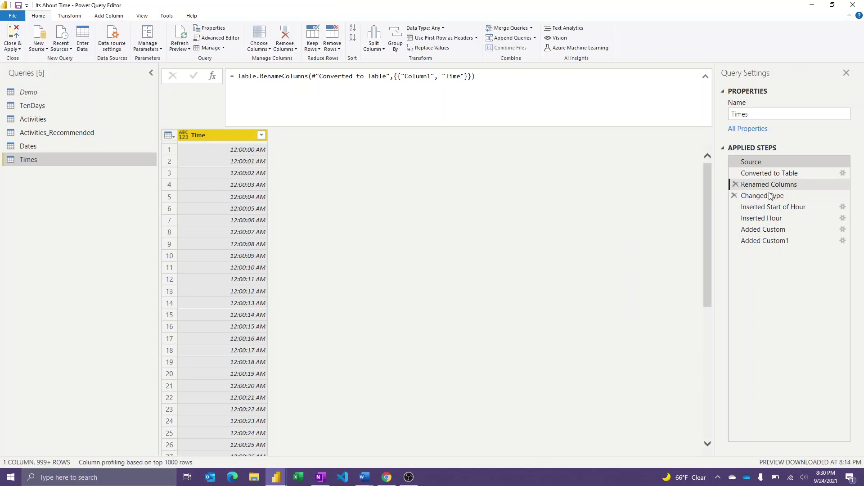
{"action": "left_click", "coordinate": [767, 196]}
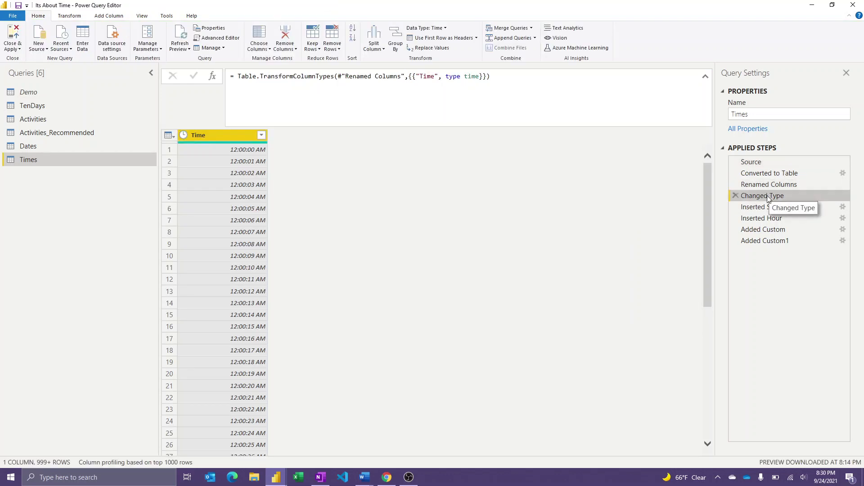
{"action": "left_click", "coordinate": [765, 209]}
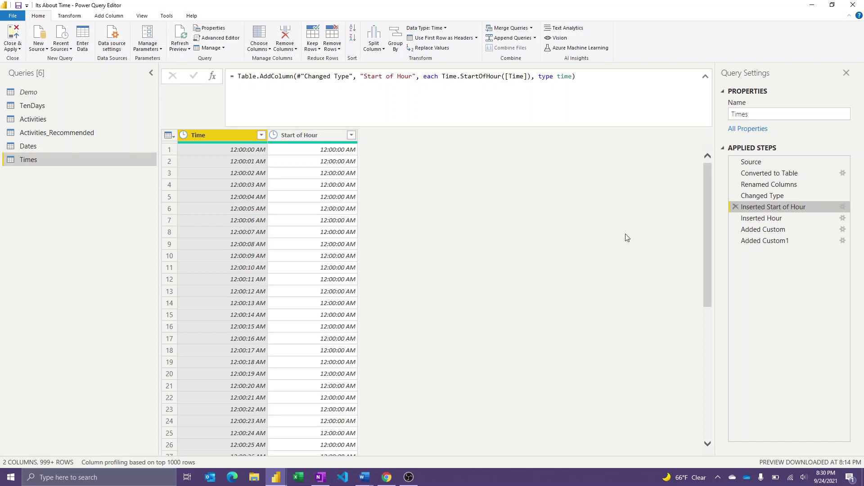
{"action": "left_click", "coordinate": [778, 221]}
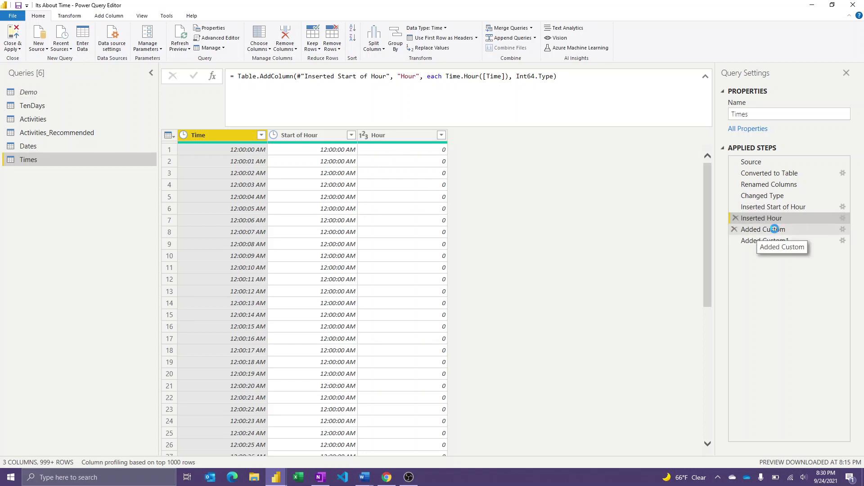
{"action": "left_click", "coordinate": [775, 229]}
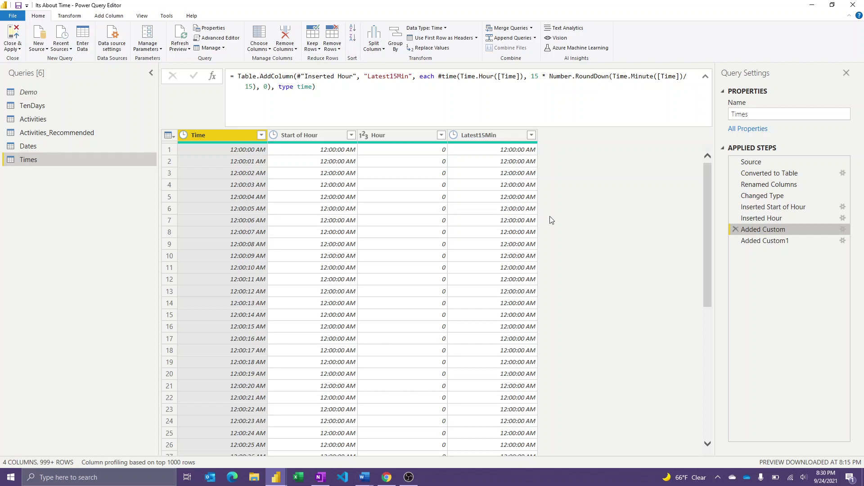
{"action": "left_click", "coordinate": [771, 243]}
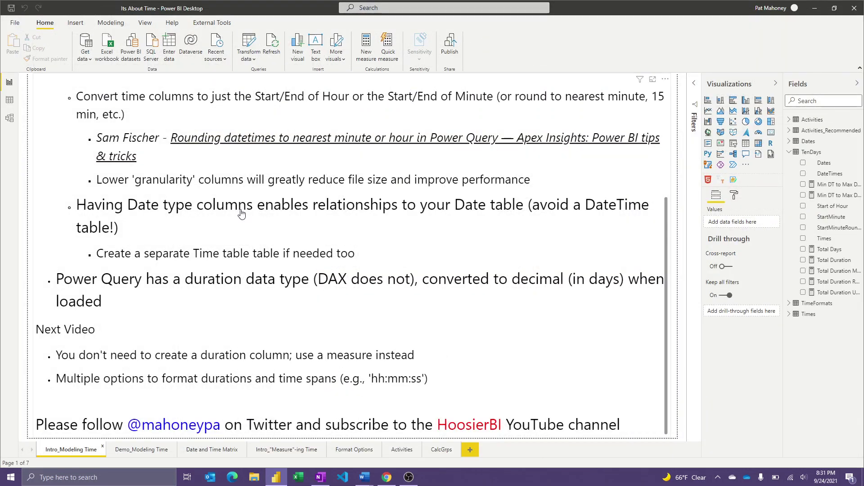
Review the Demo_Modeling Time report page and inspect the ActivityDuration_M column in the Activities table's data.
{"action": "left_click", "coordinate": [141, 449]}
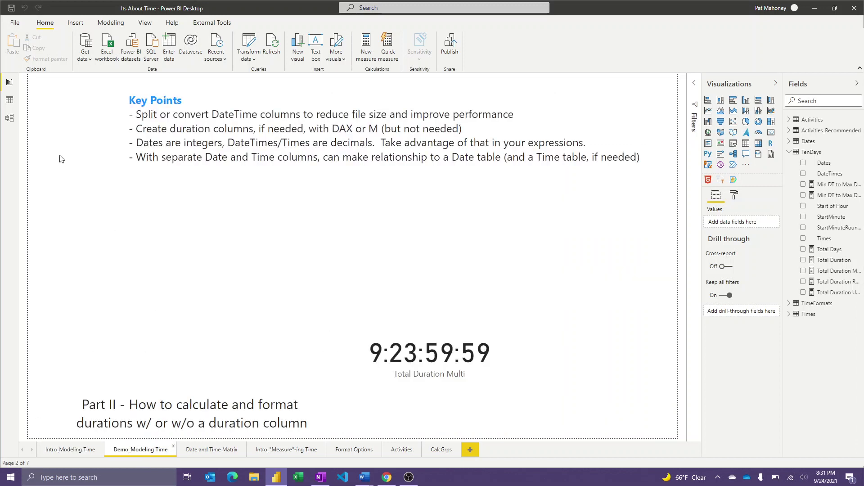
{"action": "left_click", "coordinate": [9, 99]}
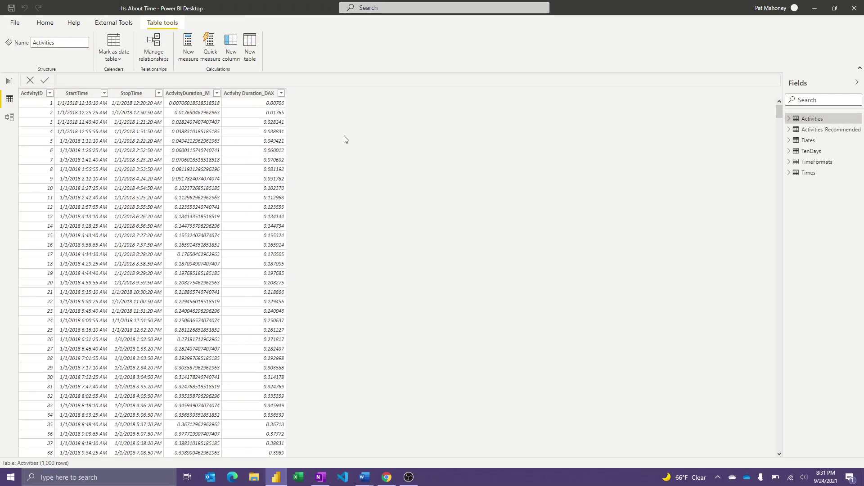
{"action": "left_click", "coordinate": [198, 105]}
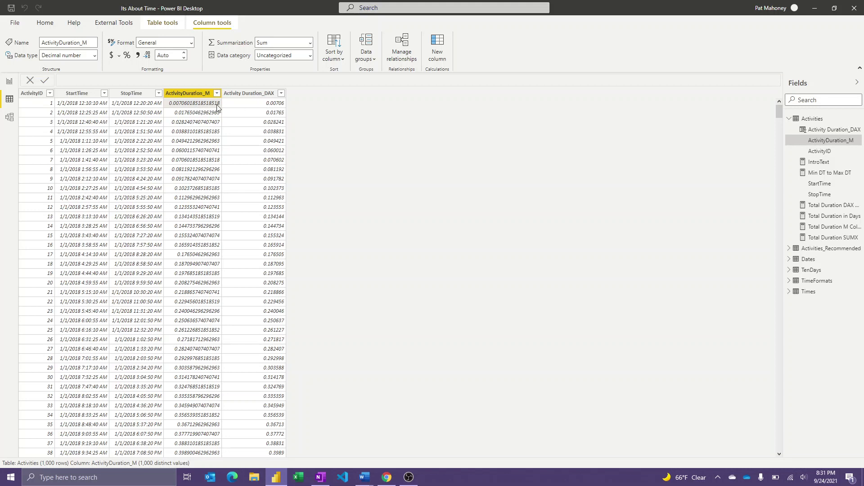
Examine the Activity Duration_DAX column's formula, enlarging it to read the subtraction and the decimals argument 6 of FIXED.
{"action": "left_click", "coordinate": [263, 107]}
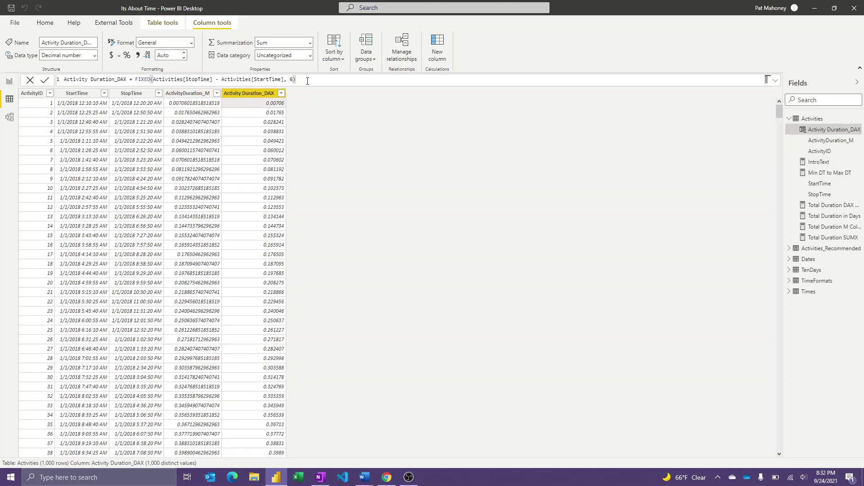
{"action": "scroll", "coordinate": [307, 81], "scroll_direction": "up", "scroll_amount": 2}
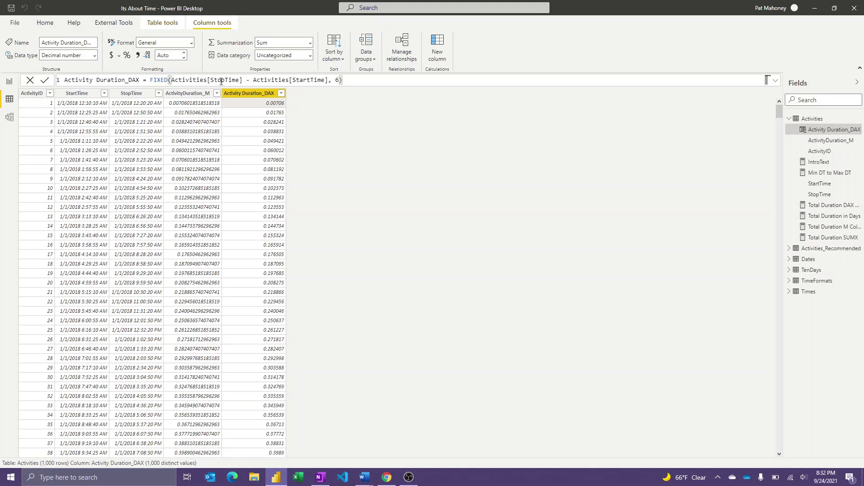
{"action": "double_click", "coordinate": [337, 80]}
{"action": "type", "text": "6"}
{"action": "double_click", "coordinate": [336, 80]}
View the loaded data of the Activities_Recommended and TenDays tables.
{"action": "left_click", "coordinate": [822, 249]}
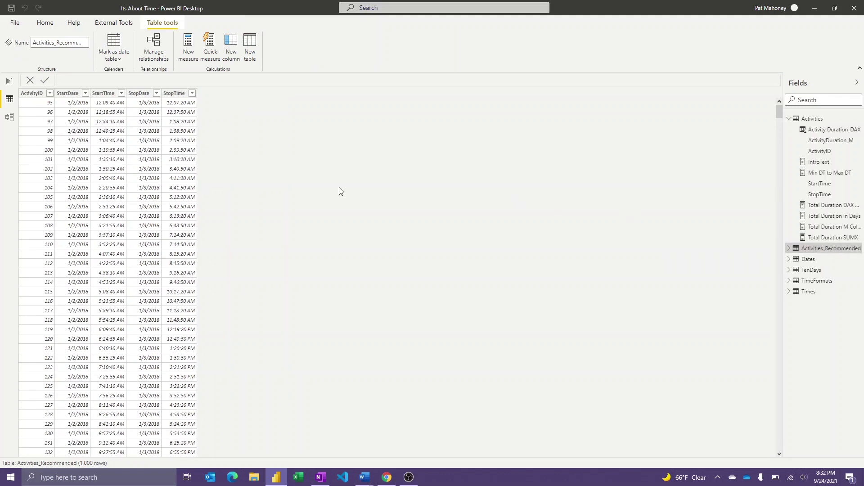
{"action": "left_click", "coordinate": [812, 271]}
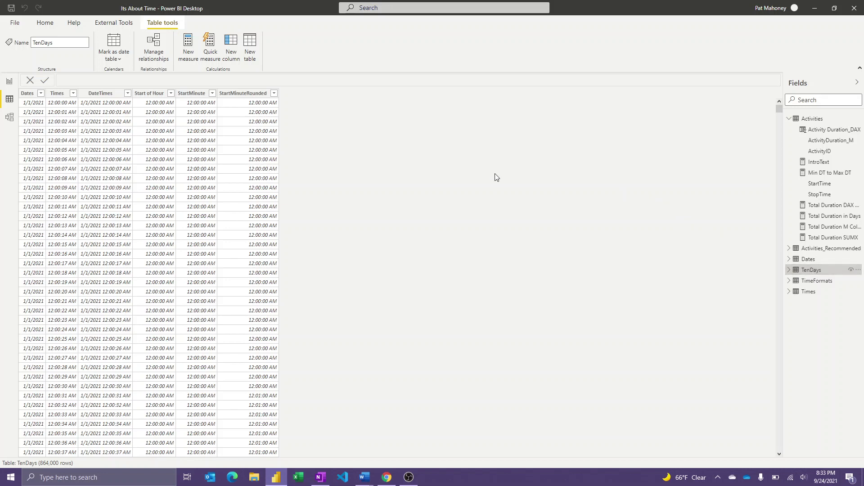
Launch DAX Studio on the current model, dismiss its update notice and load the VertiPaq Analyzer metrics.
{"action": "left_click", "coordinate": [114, 23]}
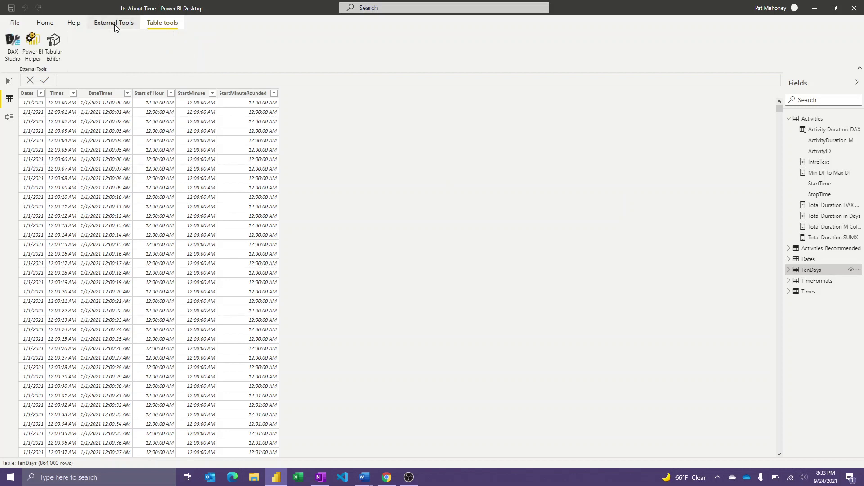
{"action": "left_click", "coordinate": [13, 44]}
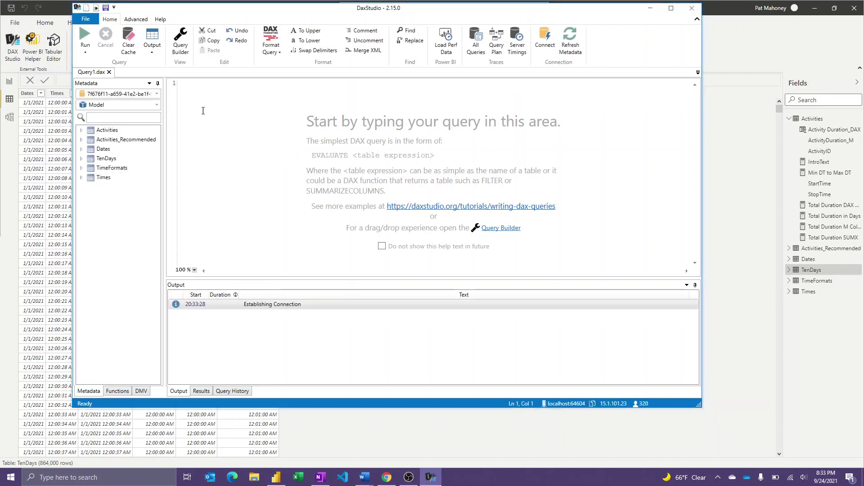
{"action": "left_click", "coordinate": [136, 19]}
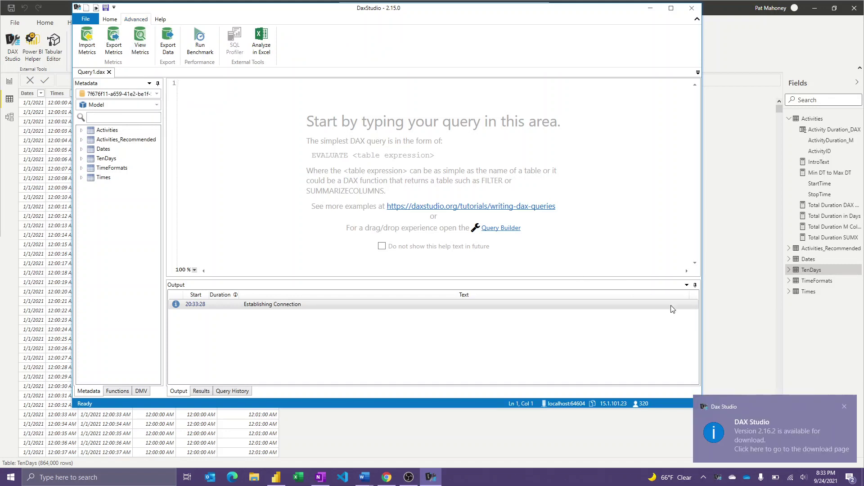
{"action": "left_click", "coordinate": [846, 407]}
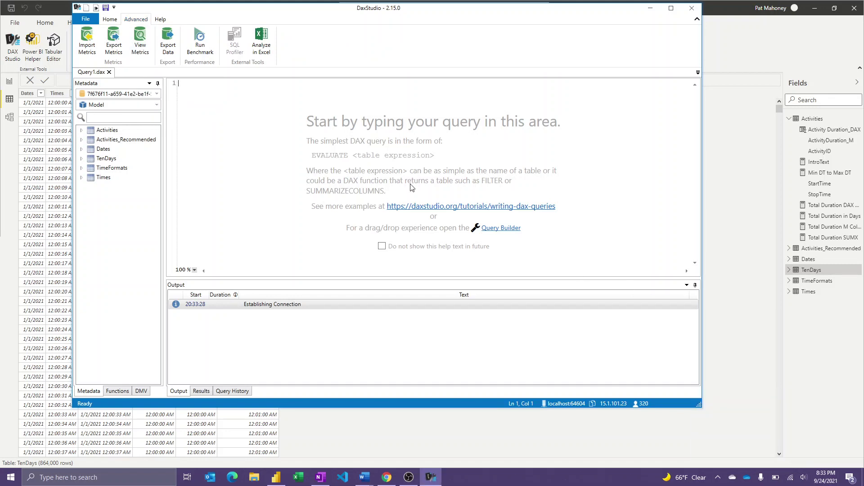
{"action": "left_click", "coordinate": [141, 42]}
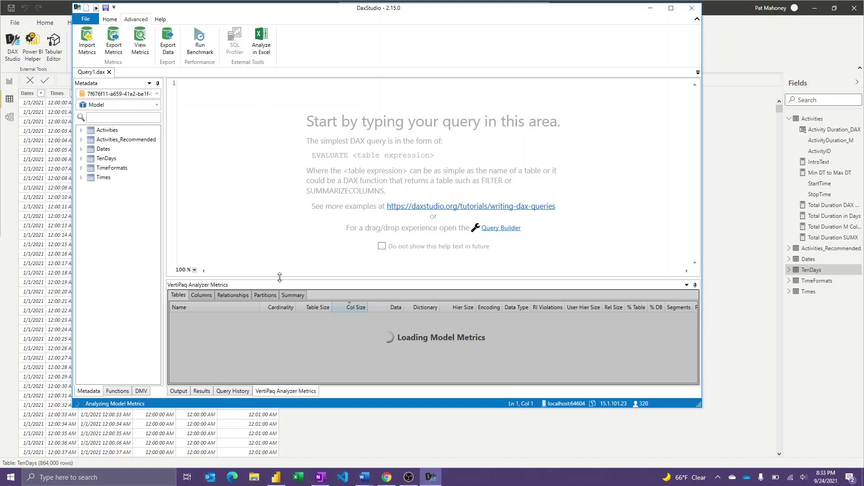
Enlarge the VertiPaq Analyzer results and expand TenDays to examine the cardinality and size of each column.
{"action": "left_click_drag", "start_coordinate": [279, 278], "coordinate": [282, 186]}
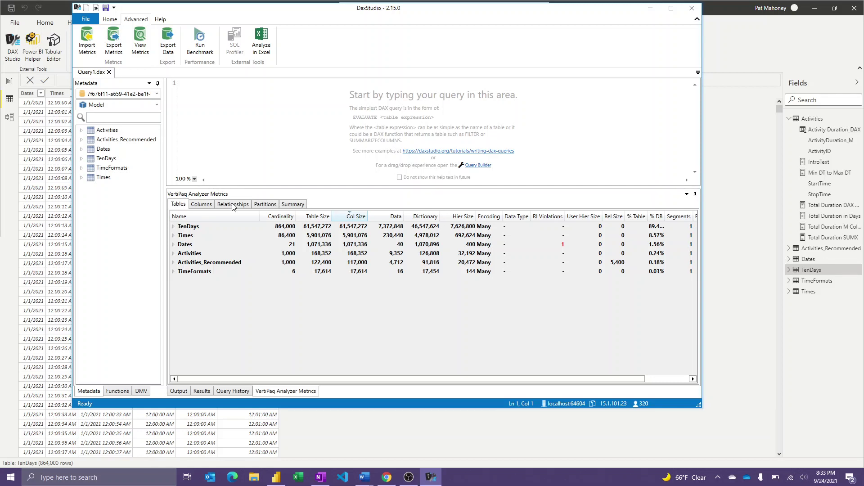
{"action": "left_click", "coordinate": [173, 229]}
{"action": "left_click", "coordinate": [172, 227]}
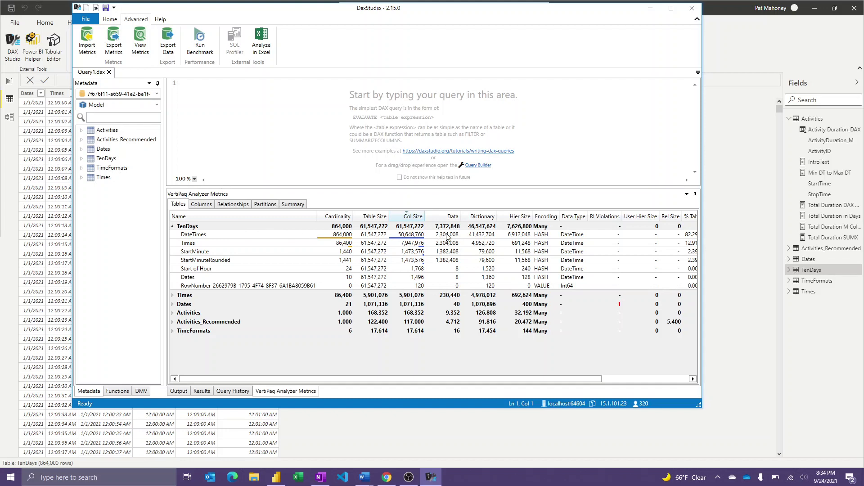
{"action": "scroll", "coordinate": [483, 245], "scroll_direction": "up", "scroll_amount": 1}
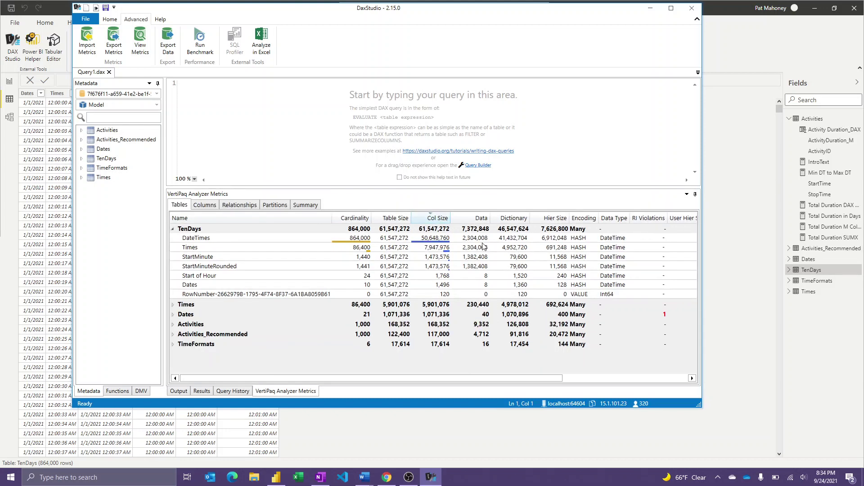
Close DAX Studio and examine in Power BI's model diagram how Dates and Times relate to Activities_Recommended.
{"action": "scroll", "coordinate": [483, 246], "scroll_direction": "up", "scroll_amount": 1}
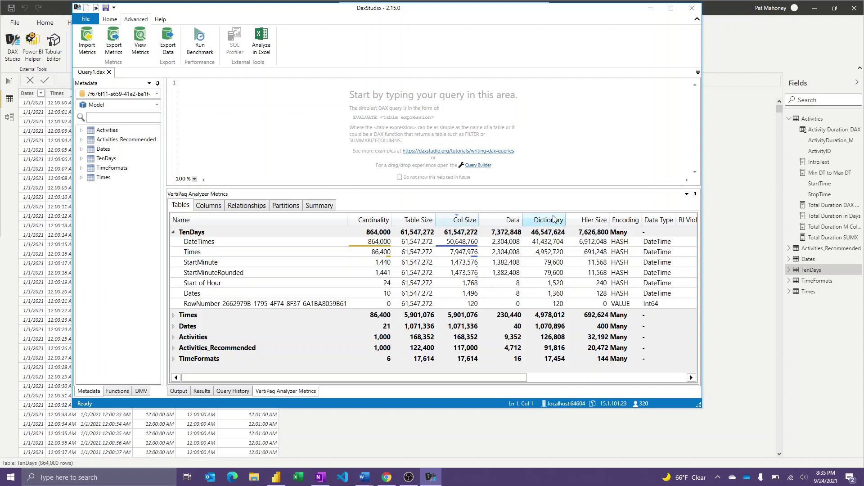
{"action": "left_click", "coordinate": [692, 10]}
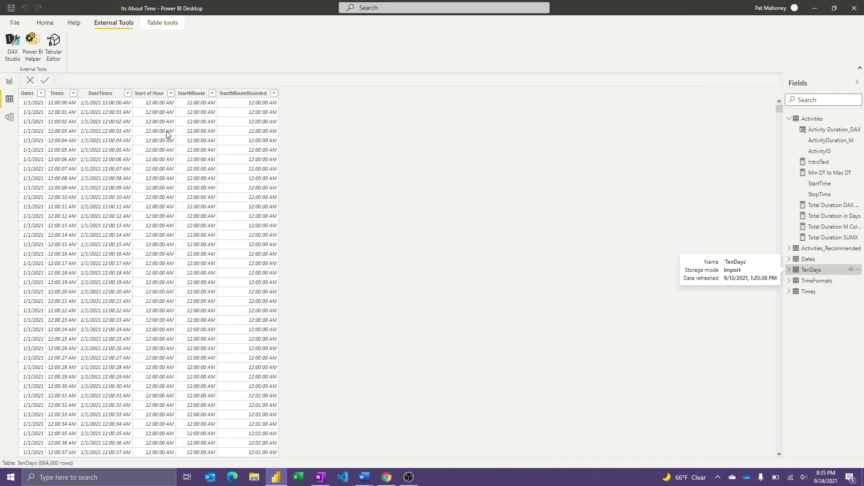
{"action": "left_click", "coordinate": [45, 22]}
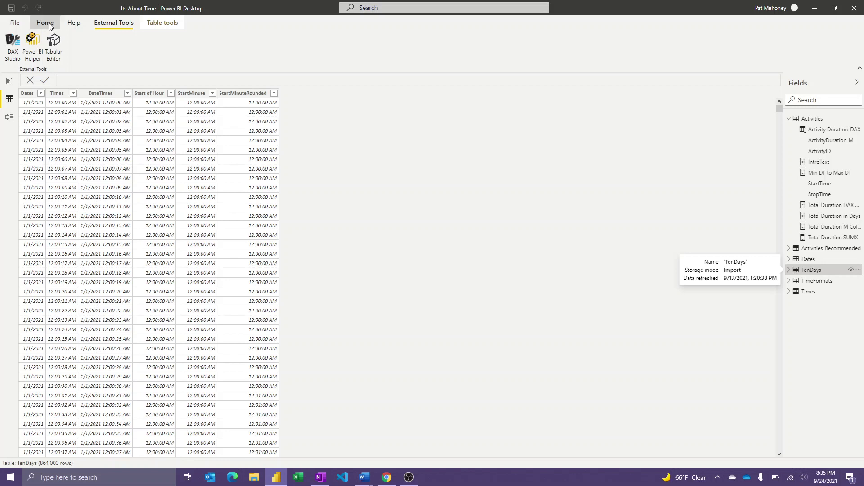
{"action": "left_click", "coordinate": [9, 119]}
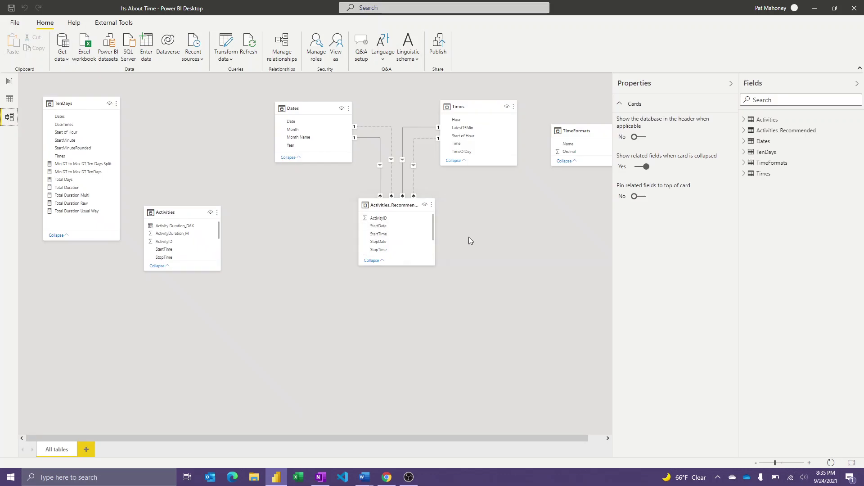
{"action": "scroll", "coordinate": [462, 234], "scroll_direction": "up", "scroll_amount": 3}
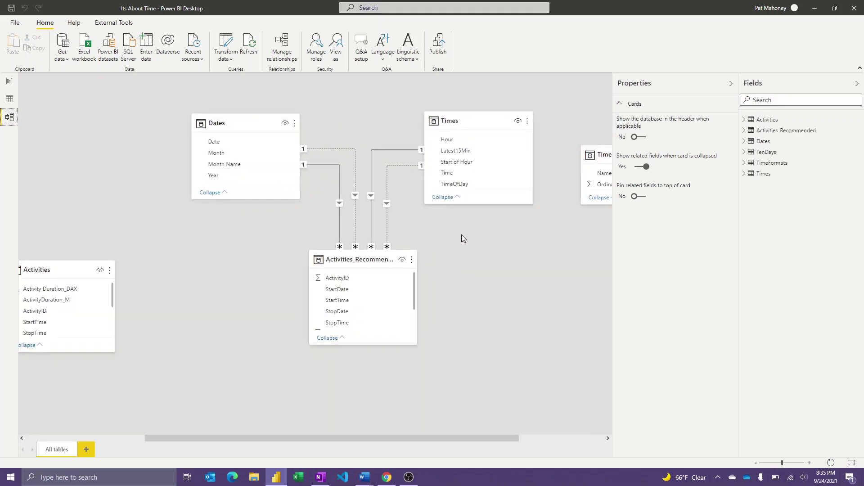
{"action": "scroll", "coordinate": [461, 234], "scroll_direction": "down", "scroll_amount": 2}
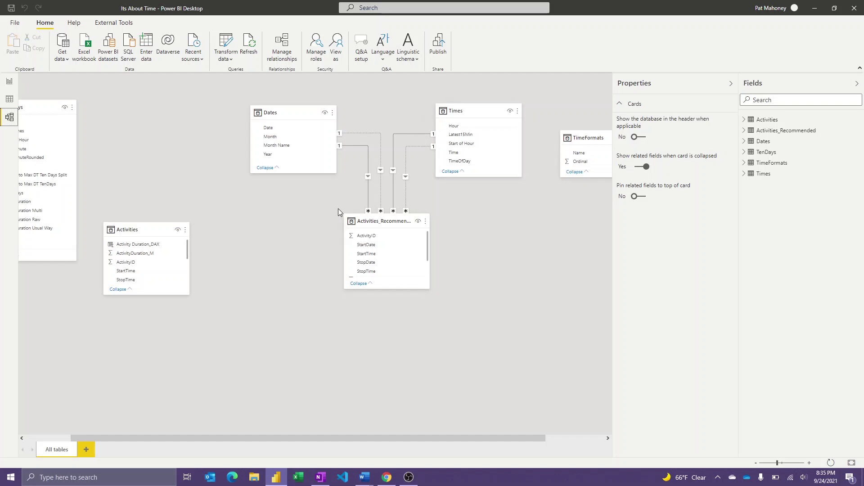
{"action": "mouse_move", "coordinate": [391, 224]}
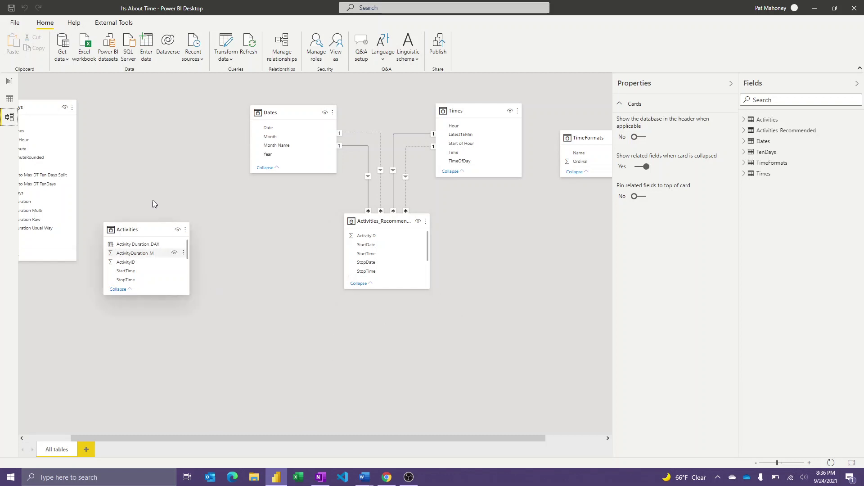
View the Date and Time Matrix report page and select its matrix of activity counts by date and hour.
{"action": "left_click", "coordinate": [10, 82]}
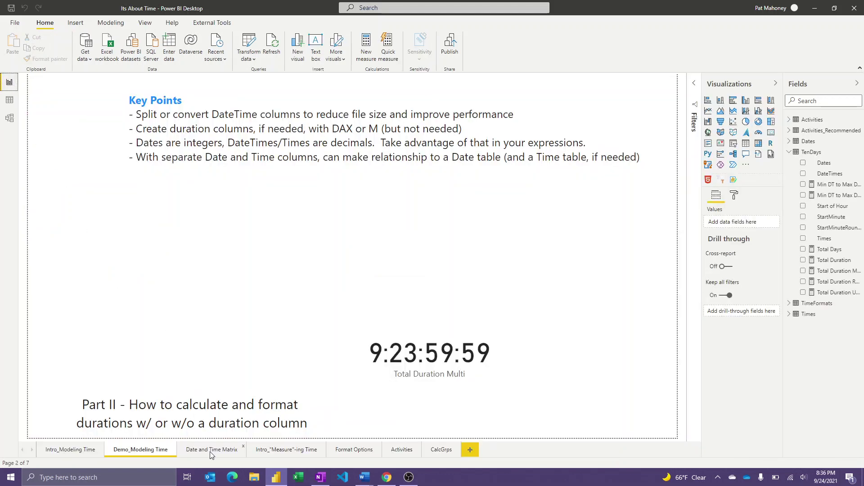
{"action": "left_click", "coordinate": [228, 448]}
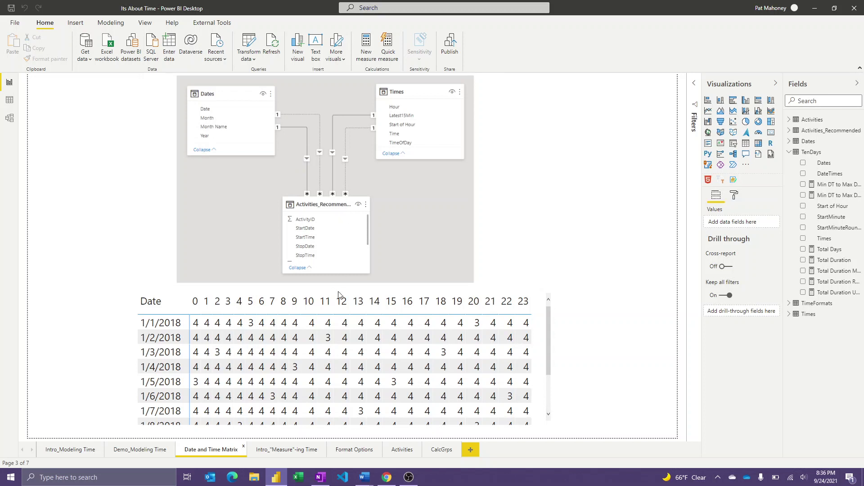
{"action": "left_click", "coordinate": [549, 313]}
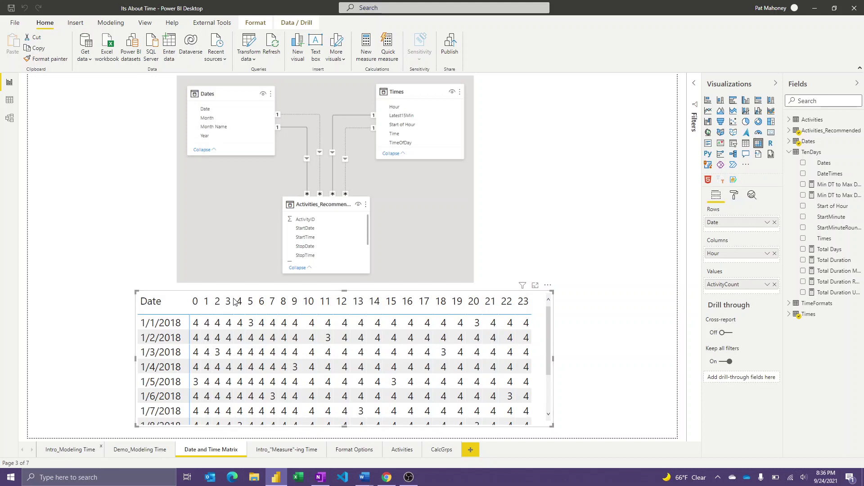
Review the Intro_Modeling Time page's summary from how dates and times are stored through to the Next Video notes.
{"action": "left_click", "coordinate": [70, 450]}
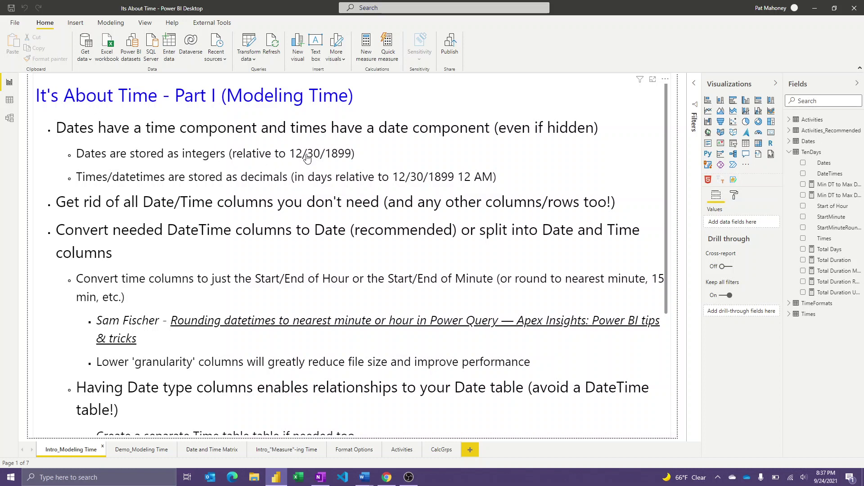
{"action": "scroll", "coordinate": [291, 180], "scroll_direction": "down", "scroll_amount": 1}
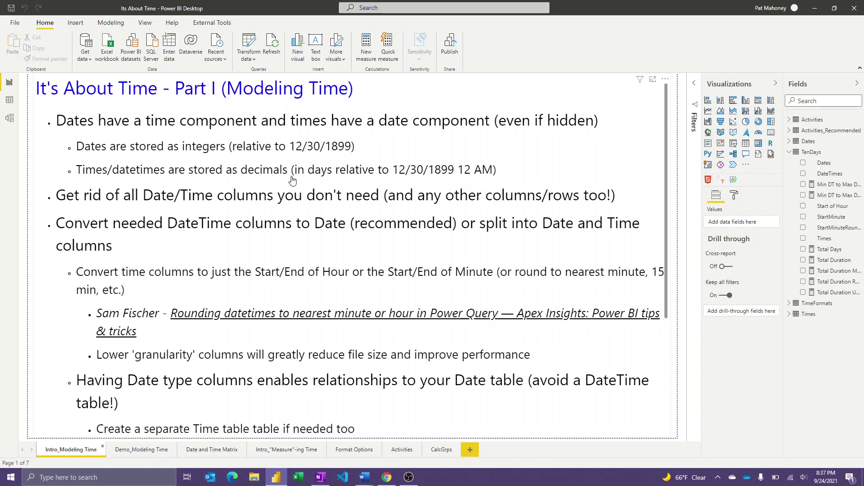
{"action": "scroll", "coordinate": [292, 179], "scroll_direction": "down", "scroll_amount": 2}
{"action": "scroll", "coordinate": [258, 169], "scroll_direction": "down", "scroll_amount": 2}
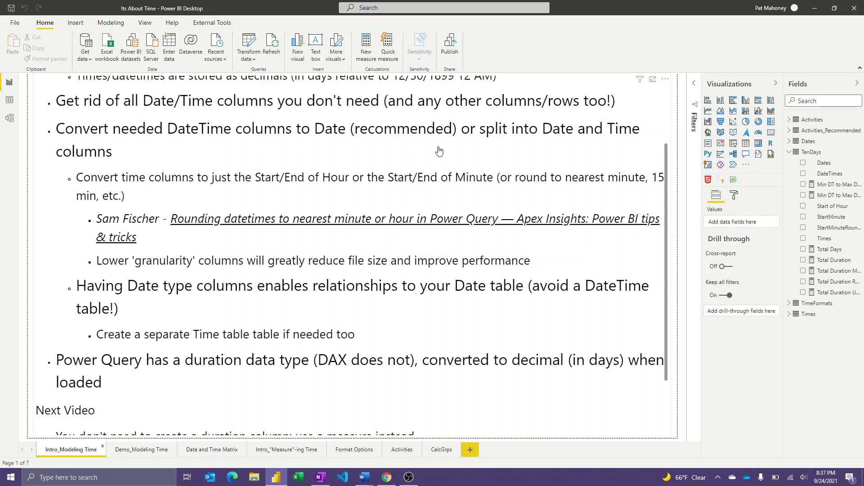
{"action": "scroll", "coordinate": [401, 156], "scroll_direction": "down", "scroll_amount": 2}
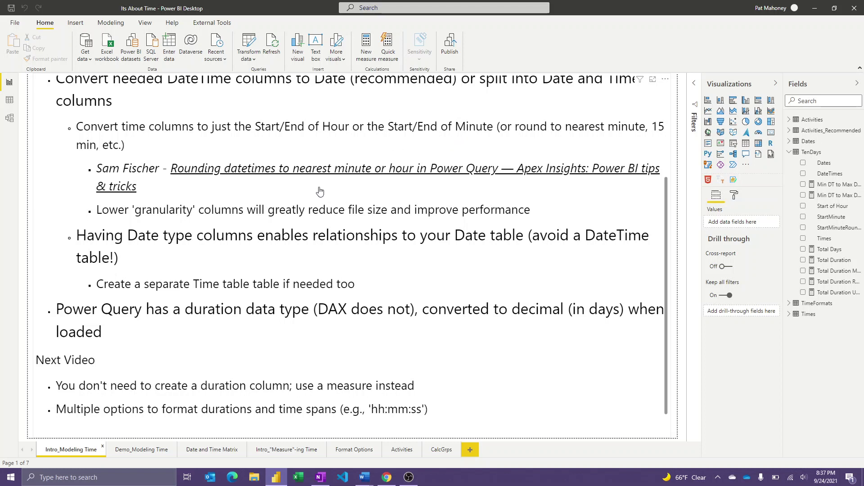
{"action": "scroll", "coordinate": [319, 192], "scroll_direction": "down", "scroll_amount": 1}
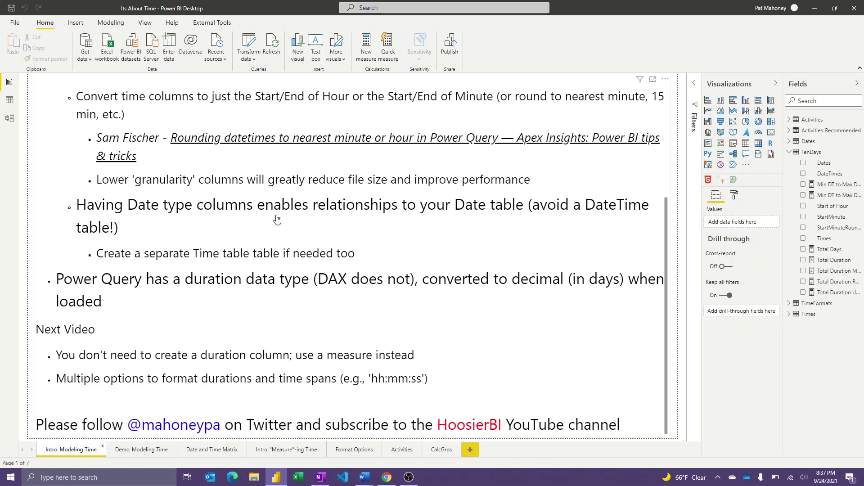